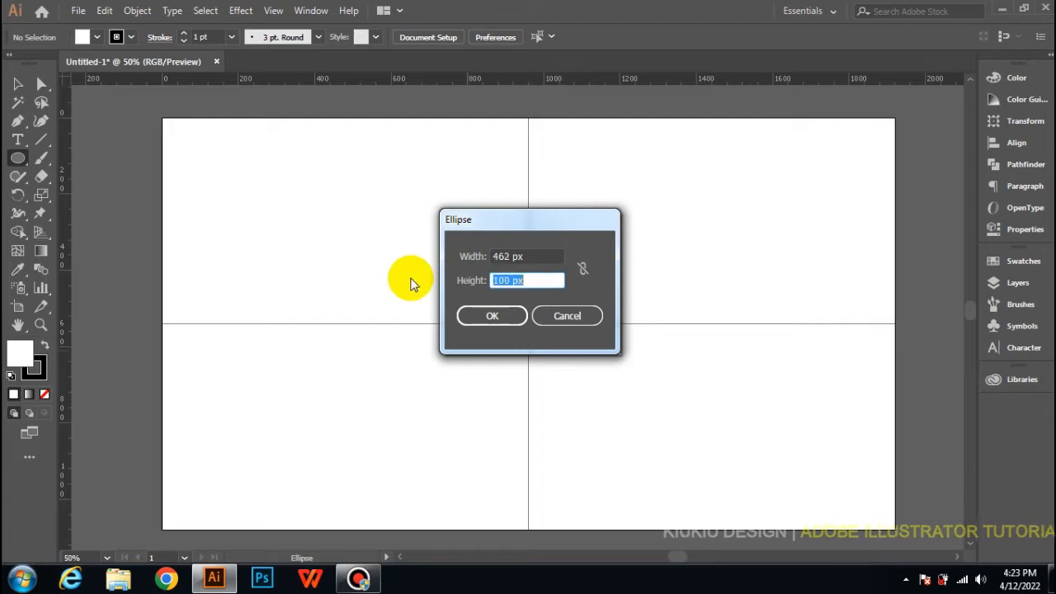
Step: Create a 462 × 462 px circle with no fill and centre it on the crossing of the vertical and horizontal lines
type("462")
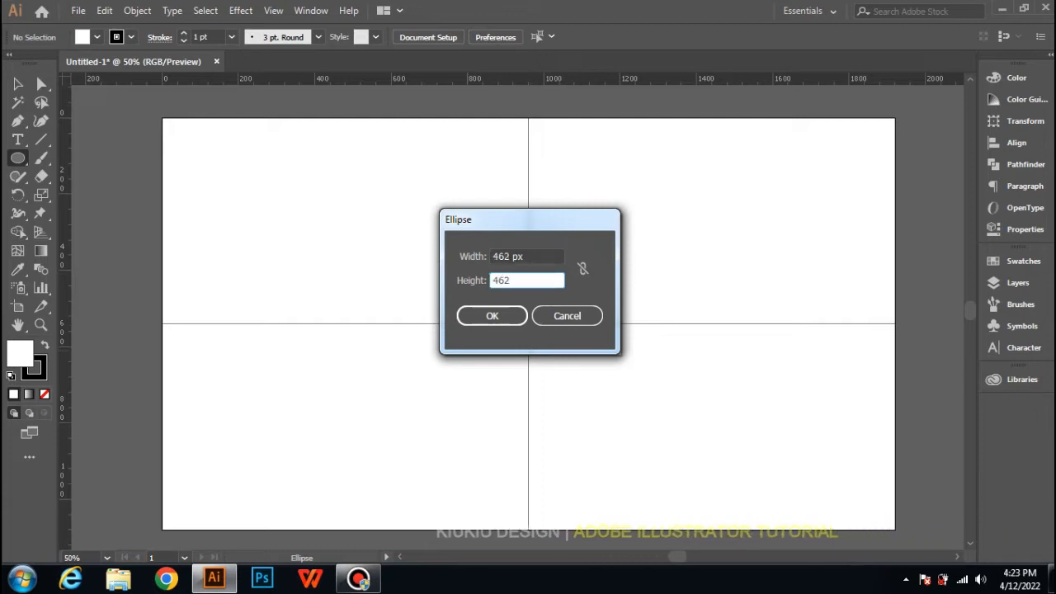
key("Return")
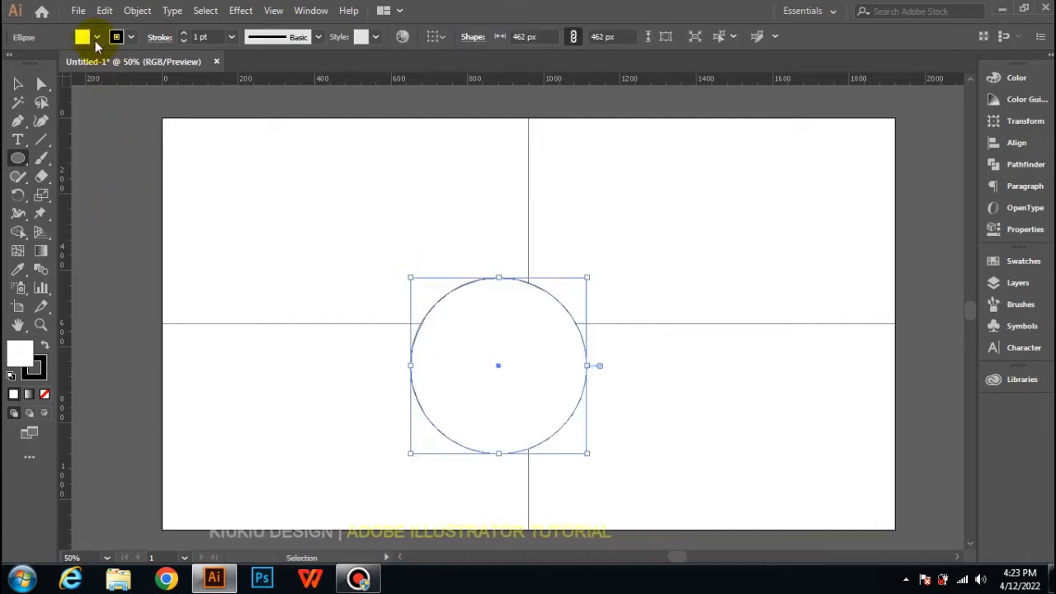
left_click(86, 36)
left_click(11, 65)
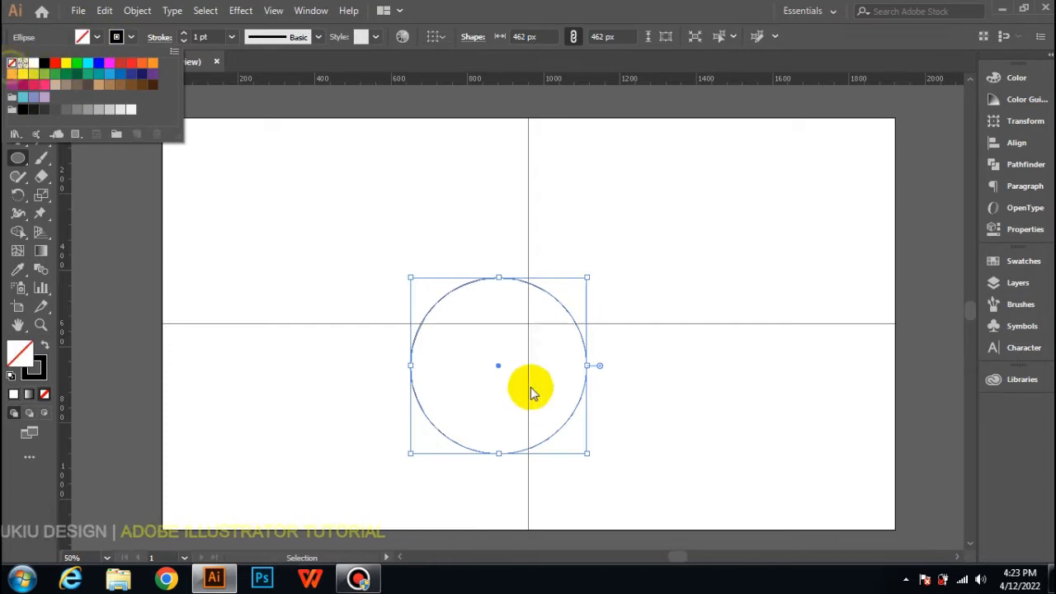
left_click(498, 368)
left_click_drag(498, 368, 527, 326)
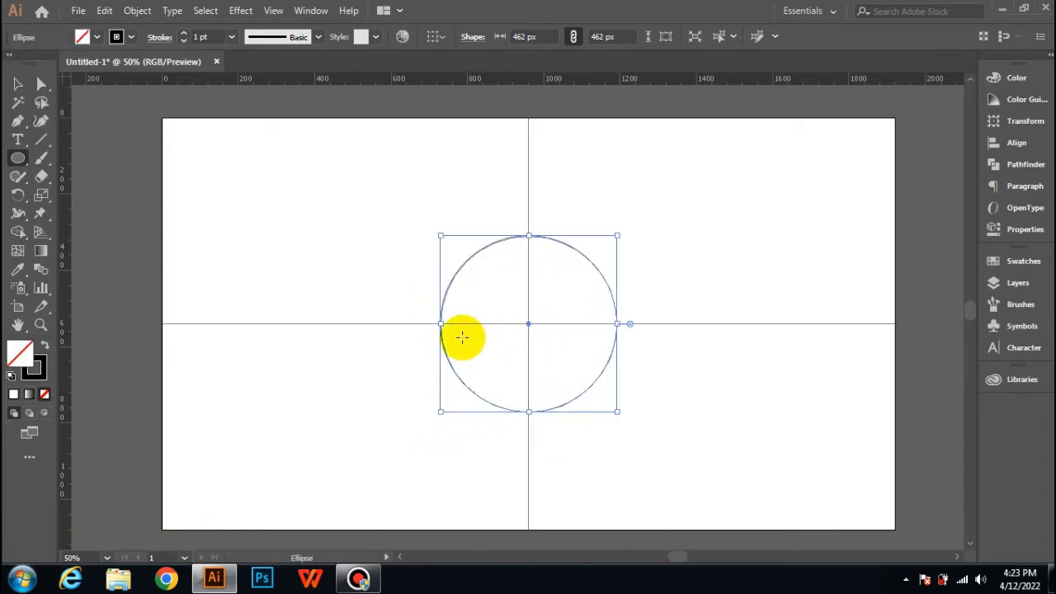
Step: Create a 435 × 435 px circle and place it on the vertical line, touching the bottom of the larger circle from inside
left_click(386, 296)
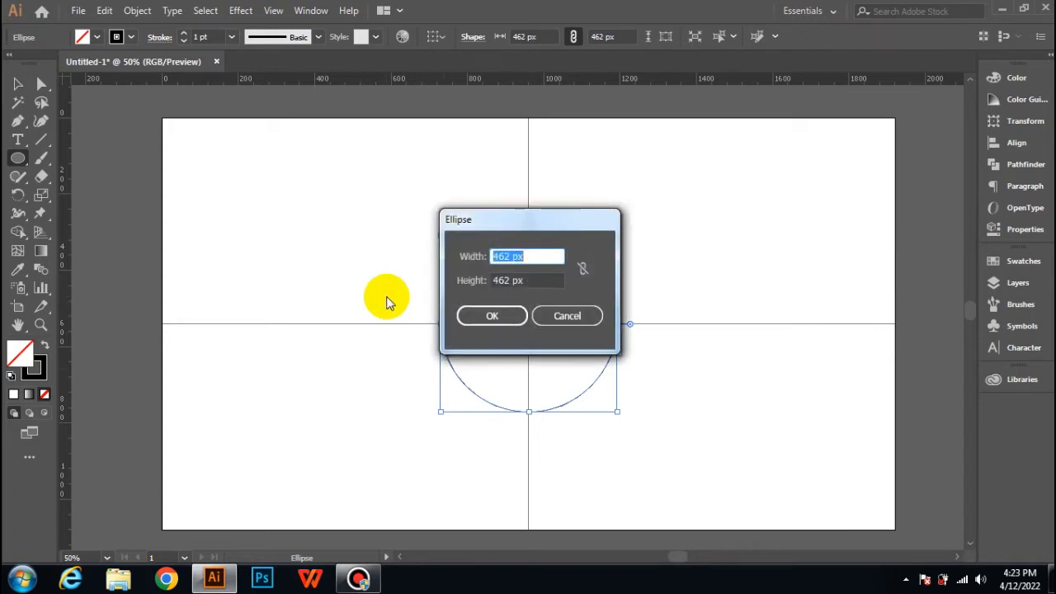
type("435")
key("Tab")
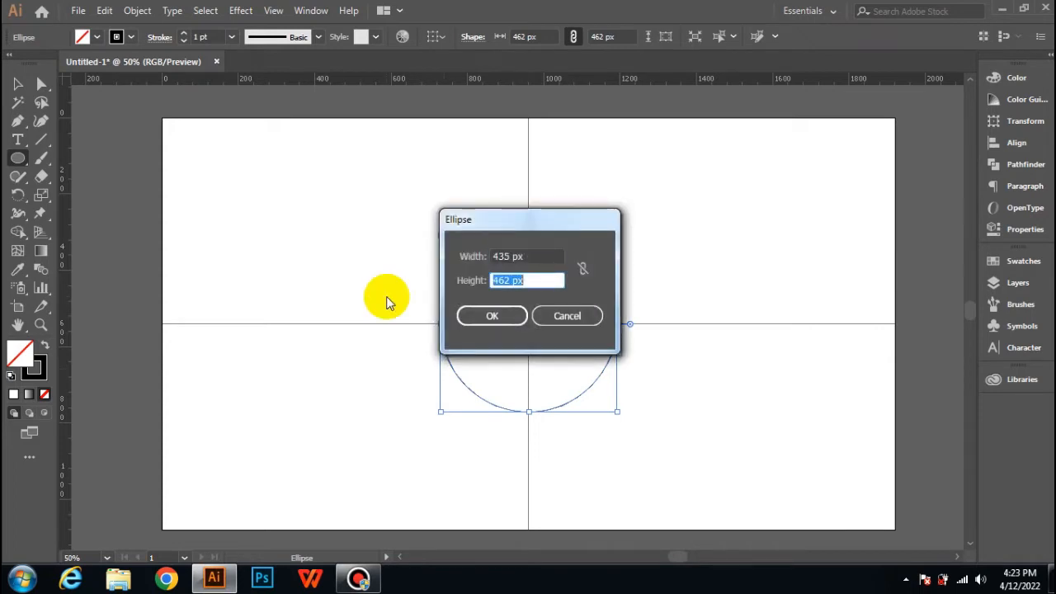
type("435")
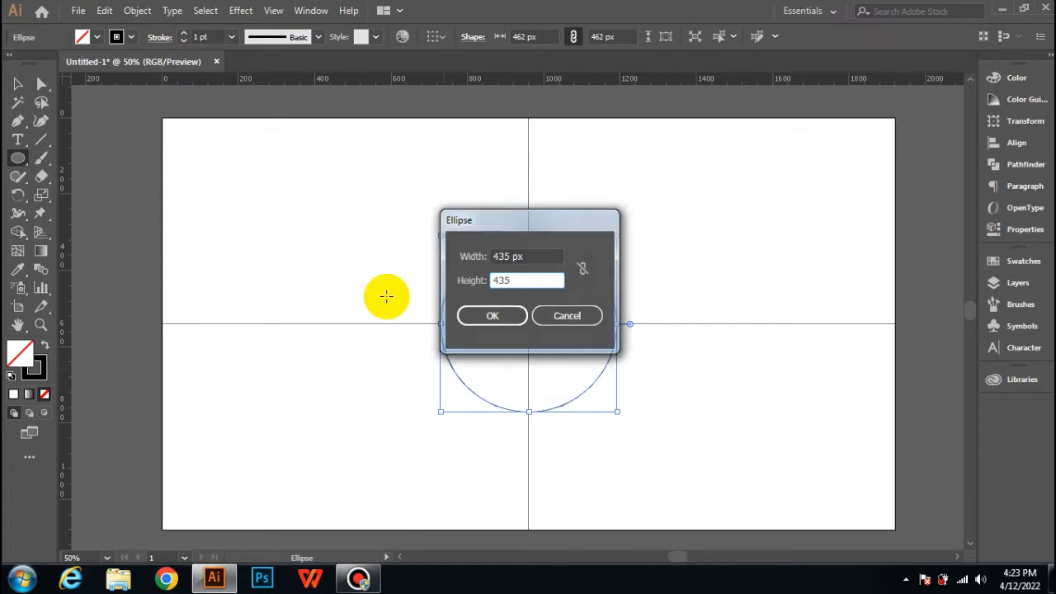
key("Return")
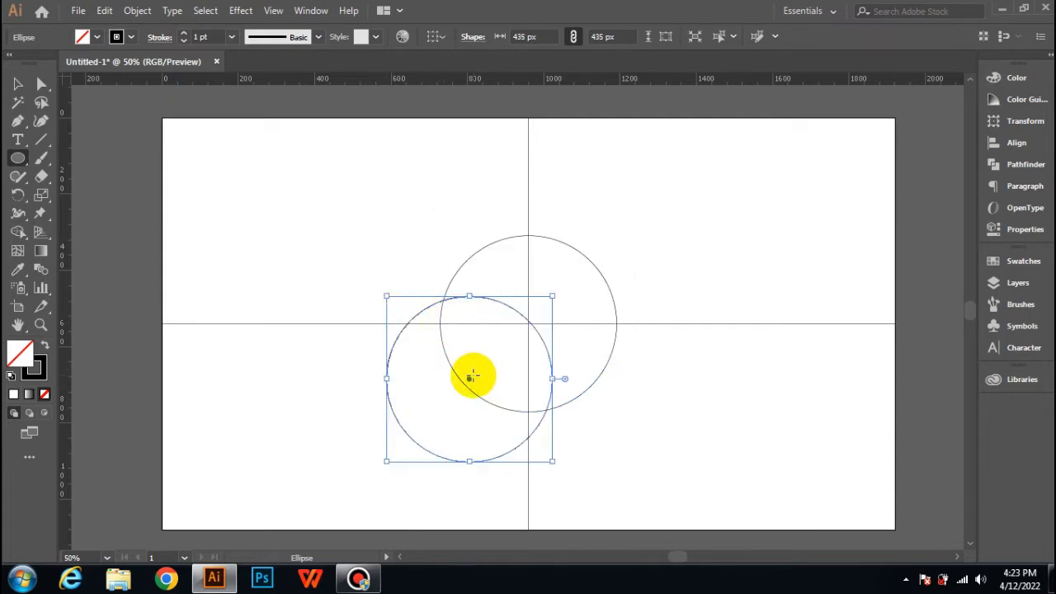
left_click_drag(467, 383, 528, 329)
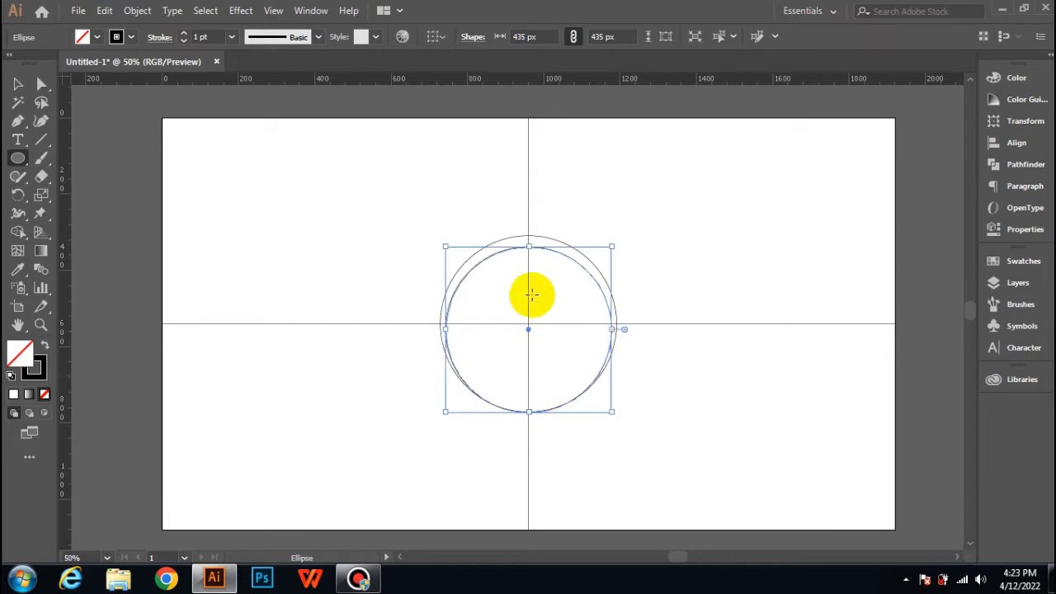
Step: Paste a copy of the 435 px circle in front and shift it slightly right to touch the largest circle's right edge
left_click(103, 10)
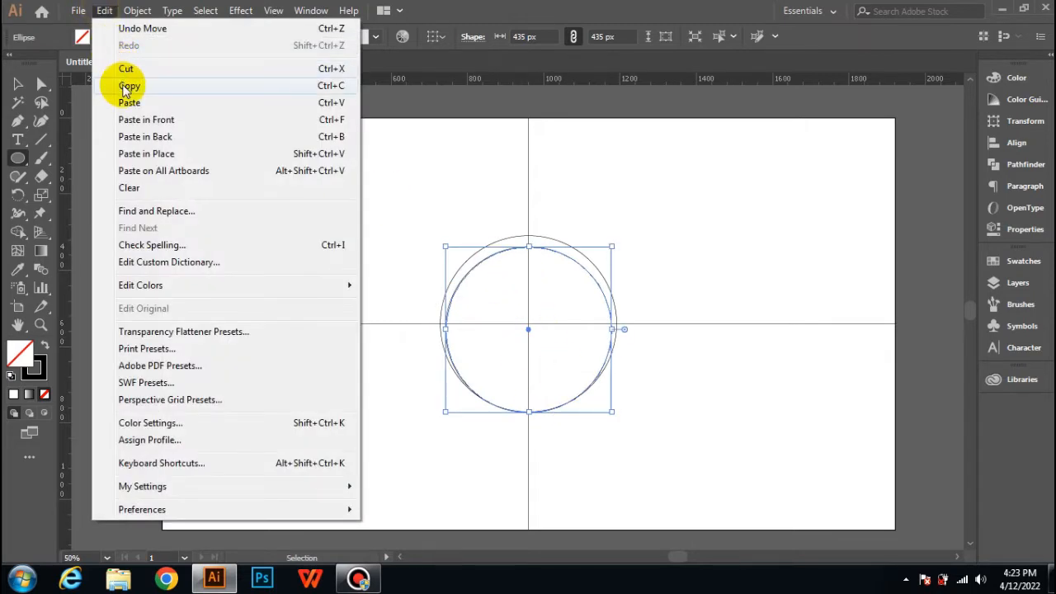
left_click(109, 12)
left_click(107, 17)
left_click(136, 119)
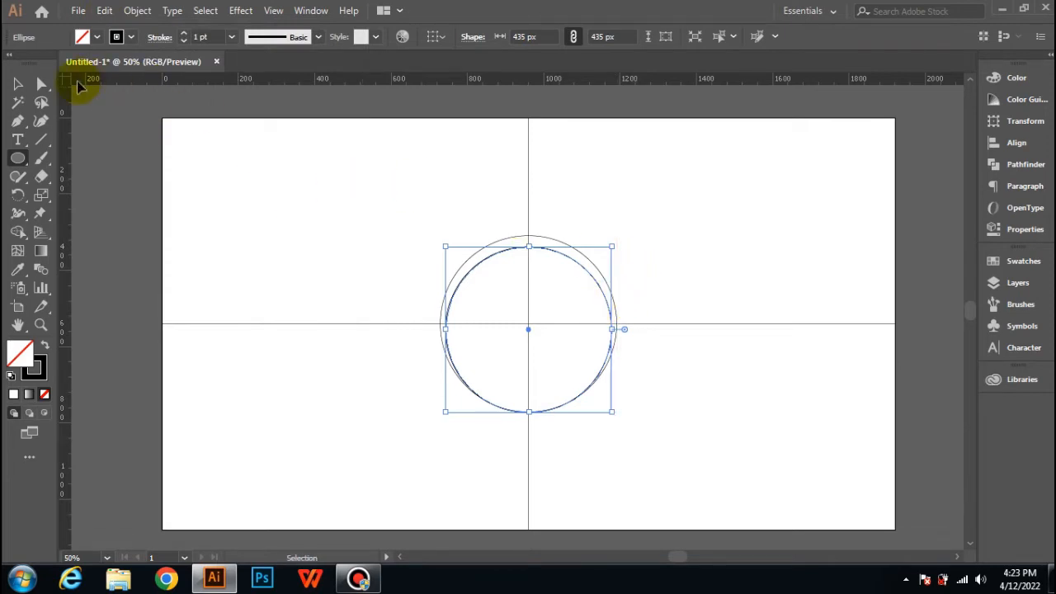
left_click(18, 84)
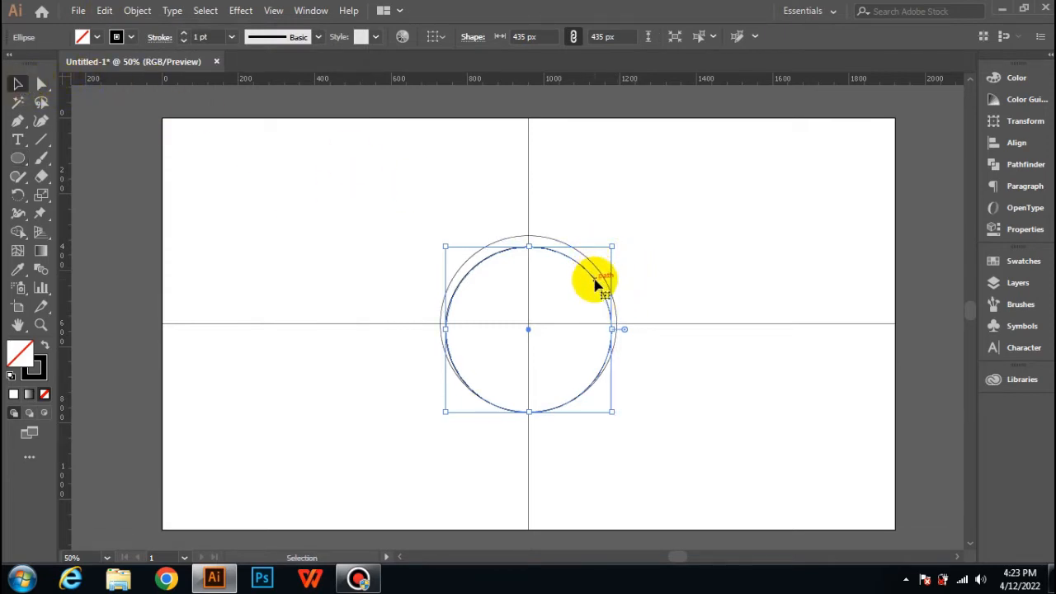
left_click_drag(594, 280, 601, 283)
left_click(481, 348)
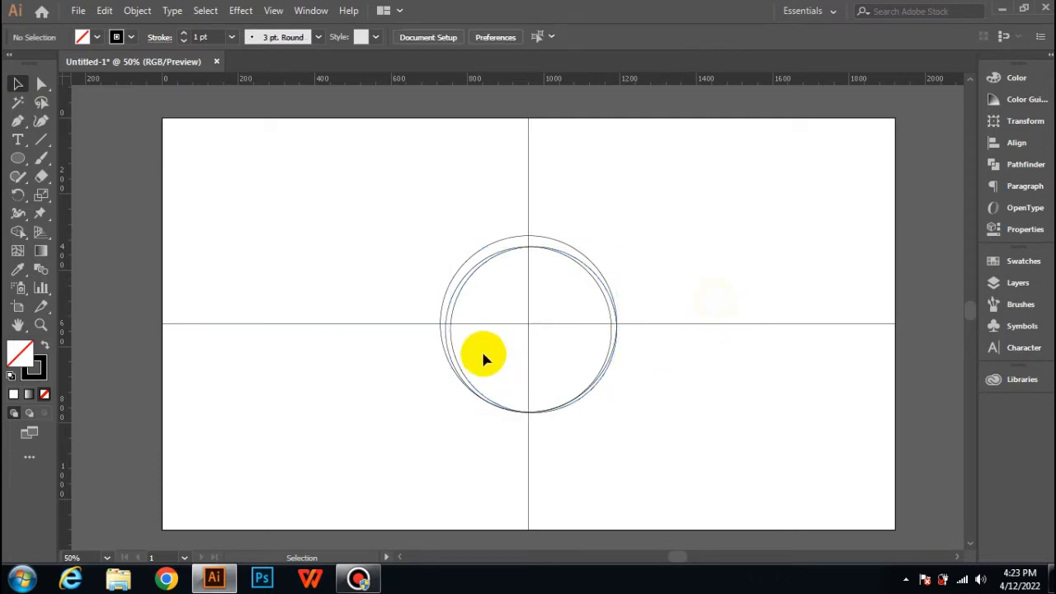
Step: Create a 193 × 193 px circle and place it in the lower-left quarter, against the vertical and horizontal lines
left_click(17, 159)
left_click(326, 282)
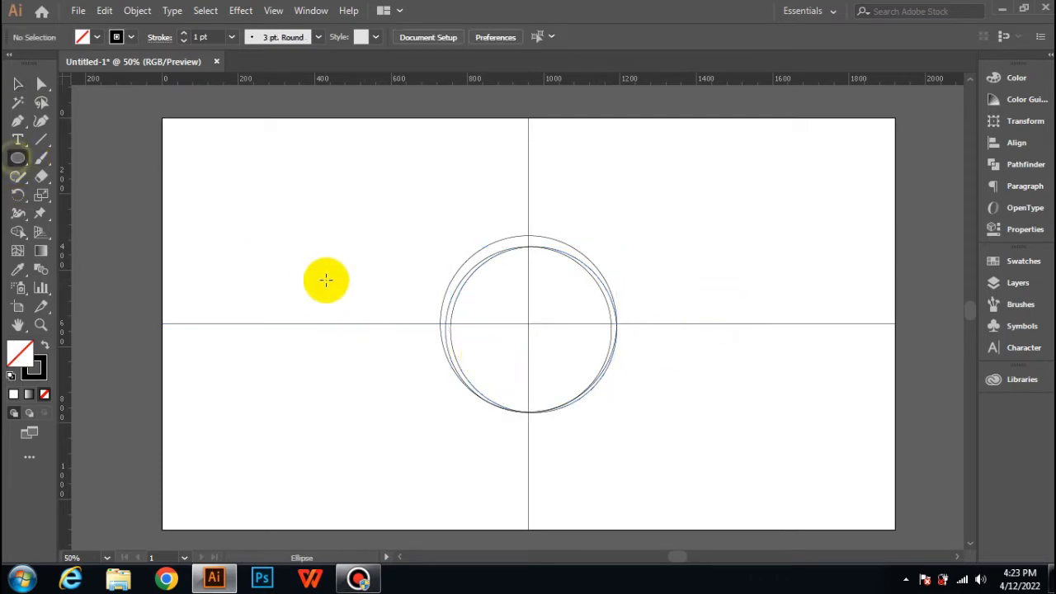
type("193")
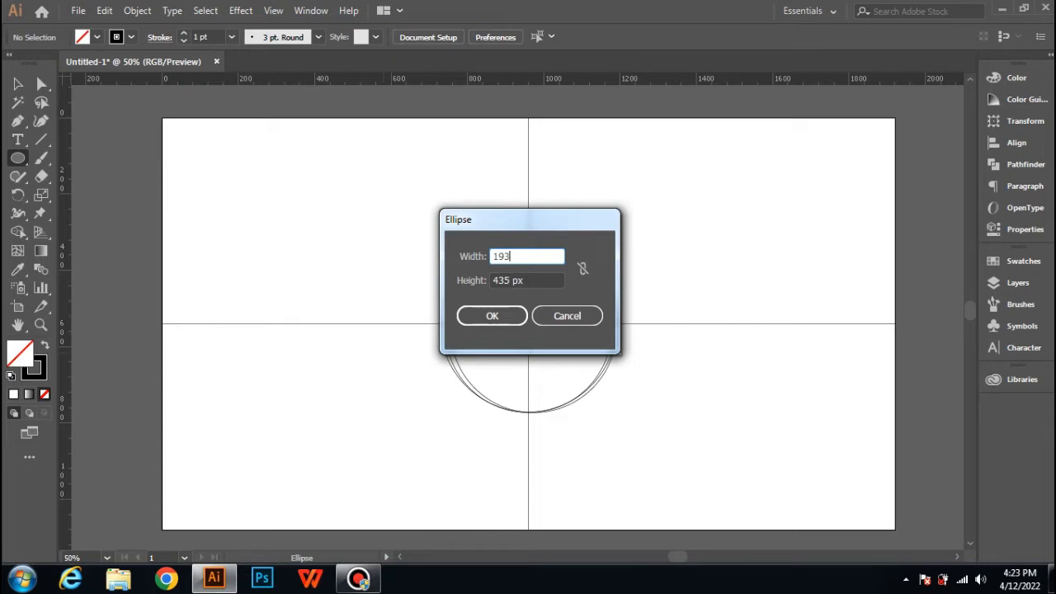
key("Tab")
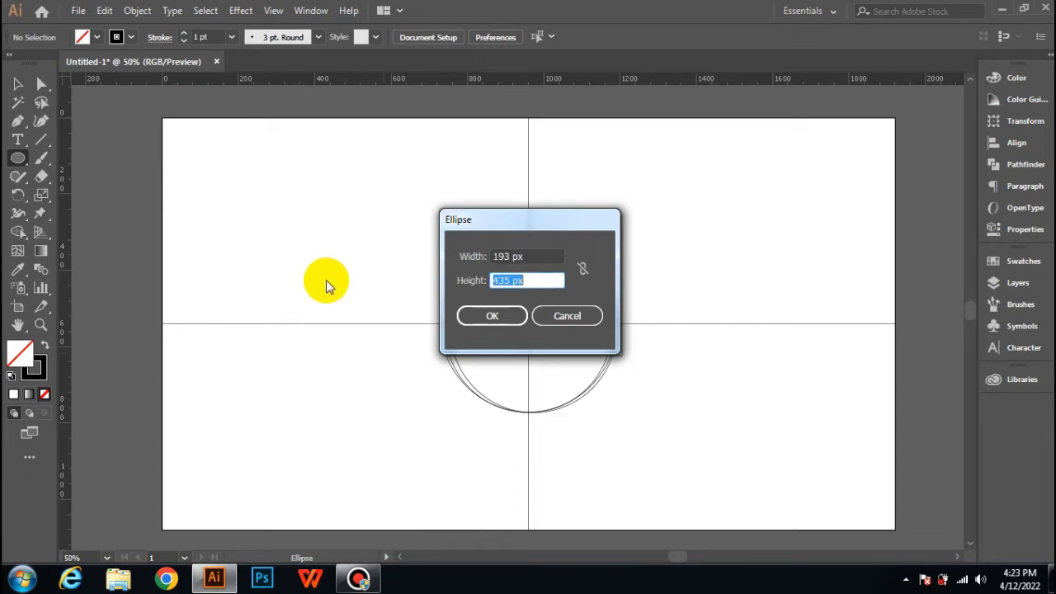
type("193")
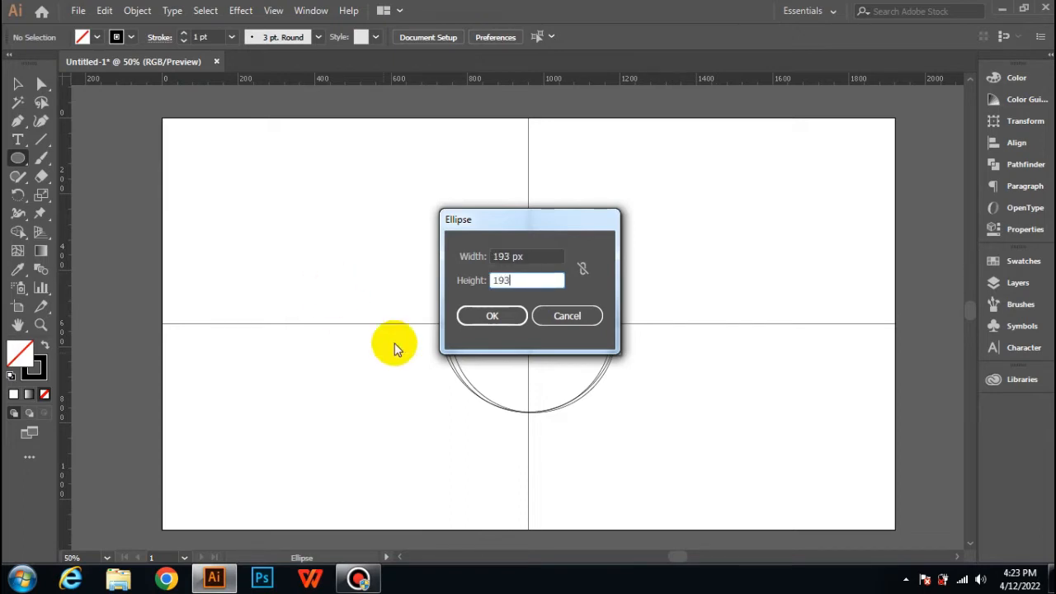
left_click(491, 316)
left_click(18, 84)
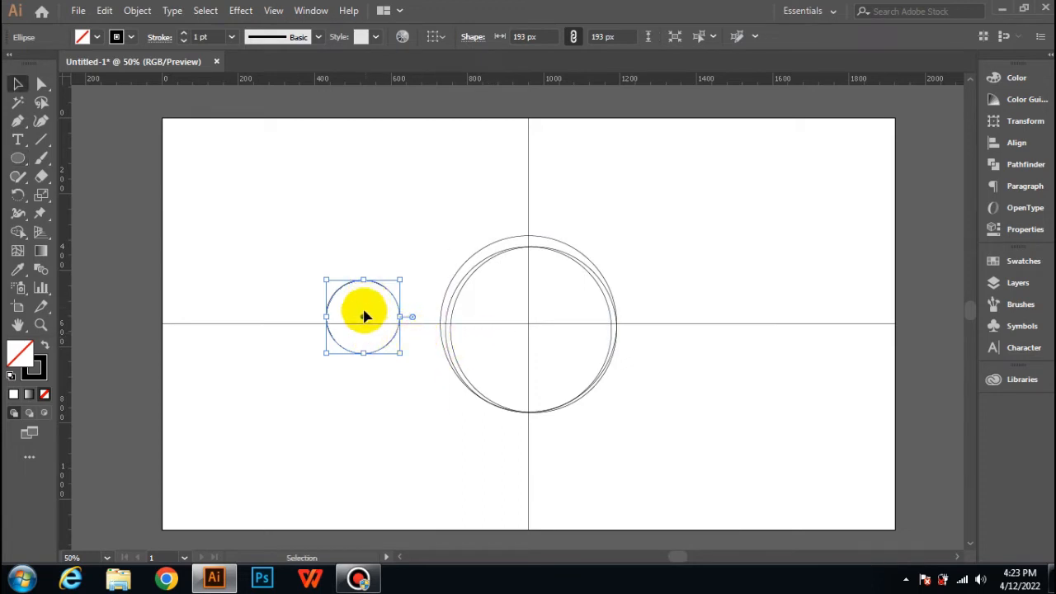
left_click_drag(363, 317, 492, 361)
left_click(556, 405)
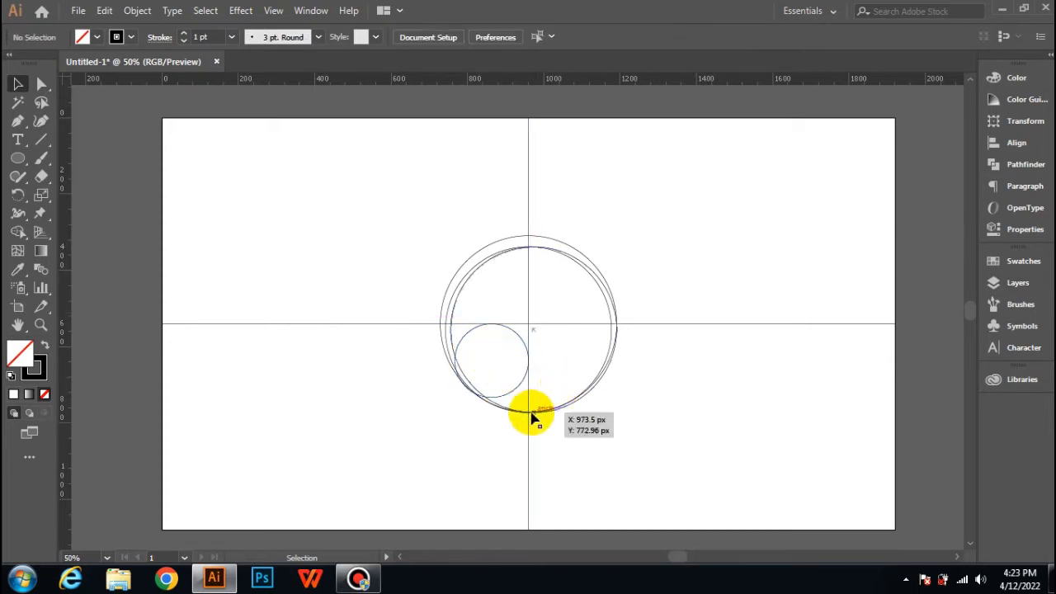
Step: Adjust the small circle's position so its right edge touches the vertical line exactly
scroll(533, 419, "up", 3)
scroll(528, 406, "up", 2)
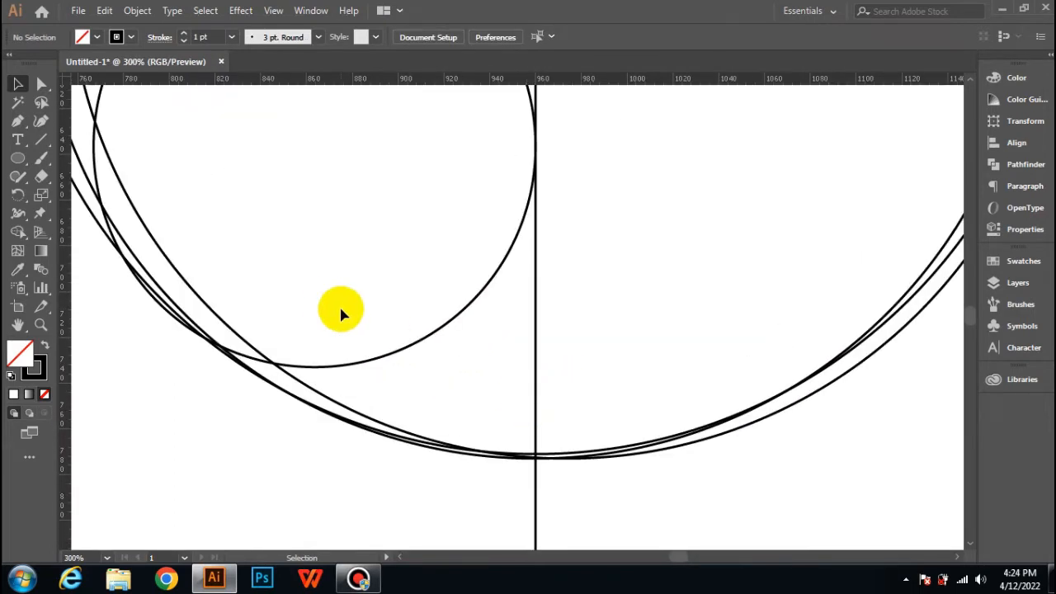
left_click_drag(364, 351, 371, 355)
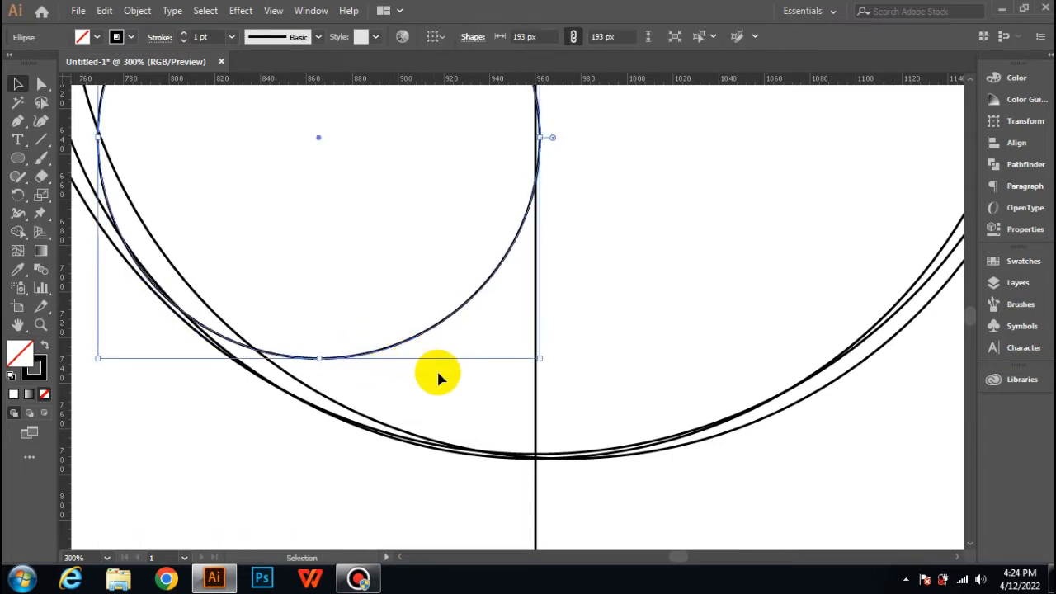
left_click(573, 353)
scroll(571, 350, "up", 3)
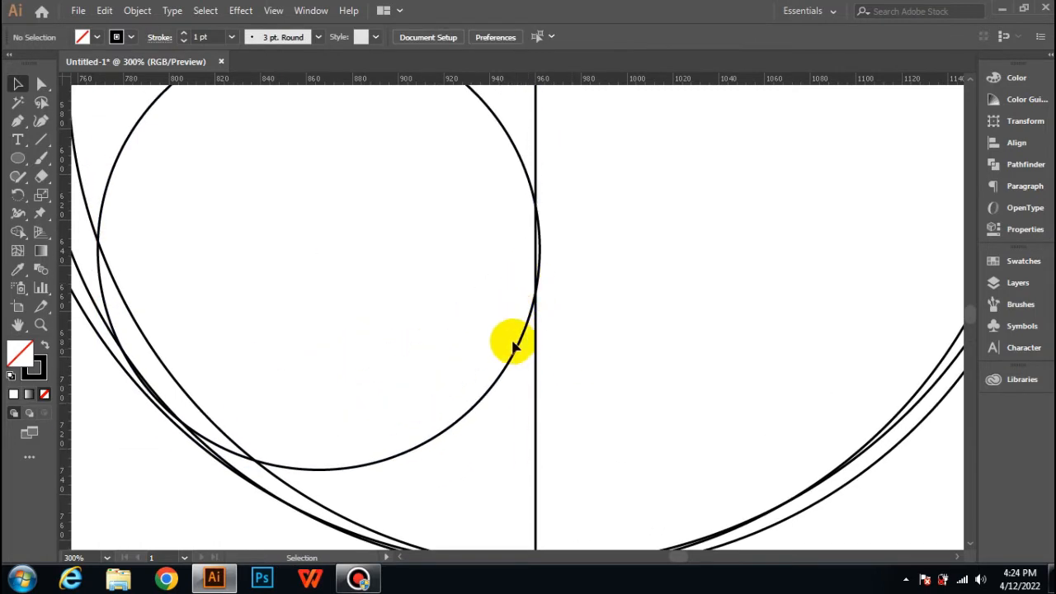
left_click_drag(513, 350, 510, 342)
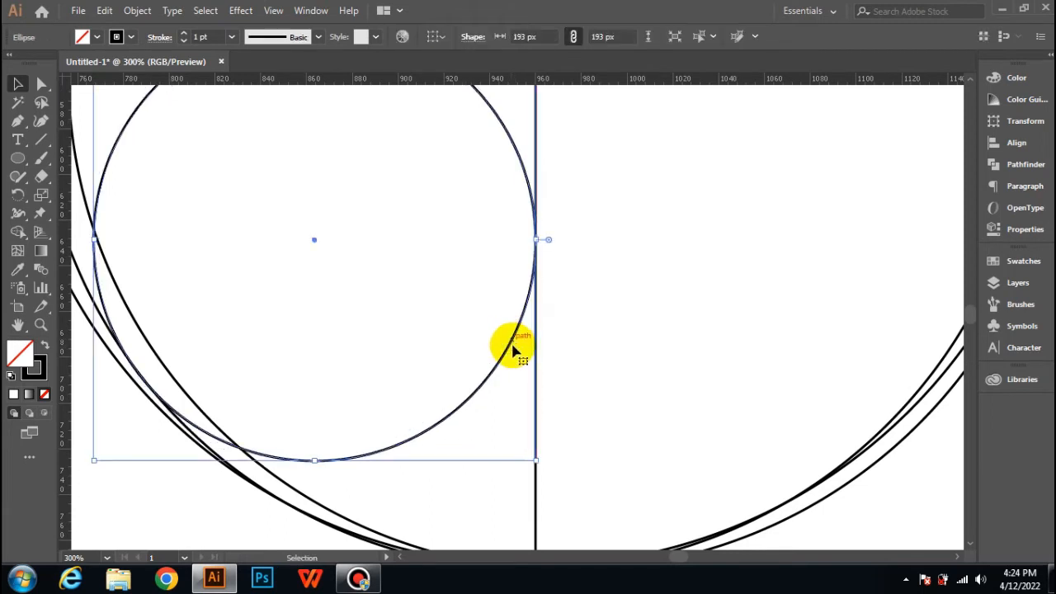
left_click(602, 362)
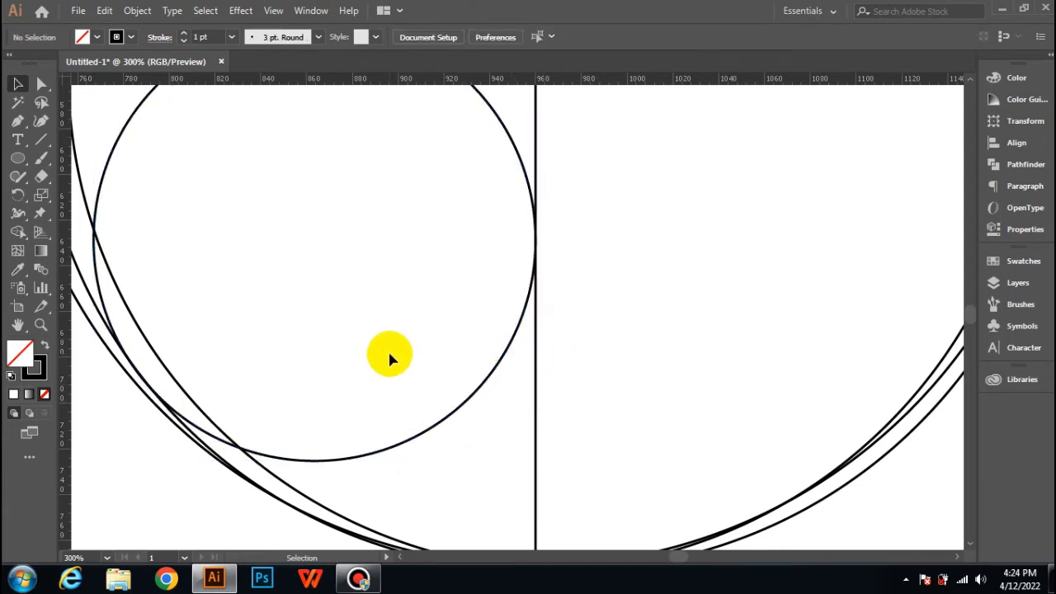
Step: Move the small circle slightly down, keeping its right edge touching the vertical line
scroll(388, 349, "down", 1)
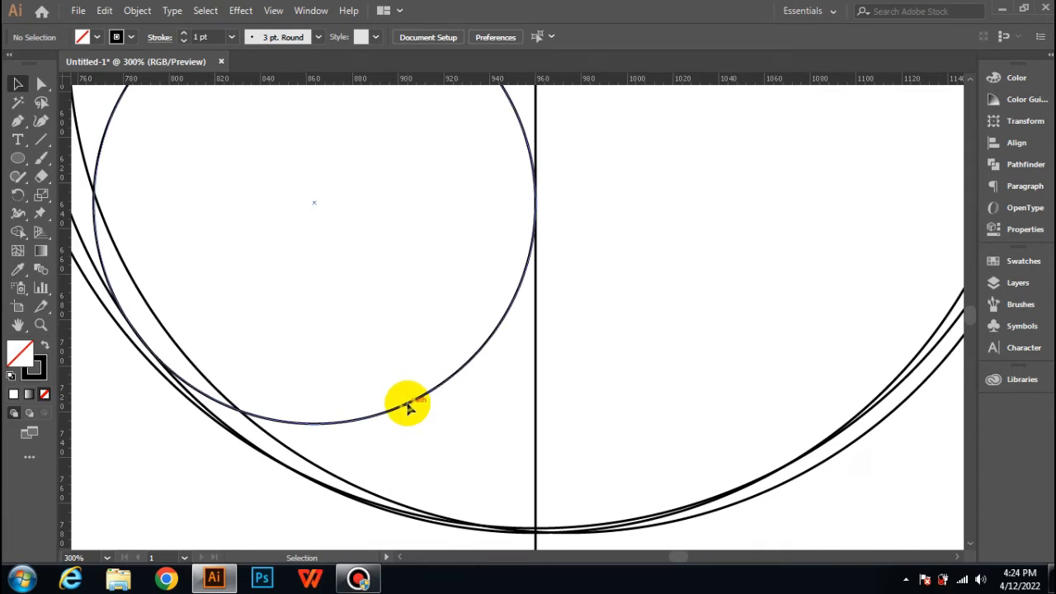
left_click_drag(407, 409, 407, 414)
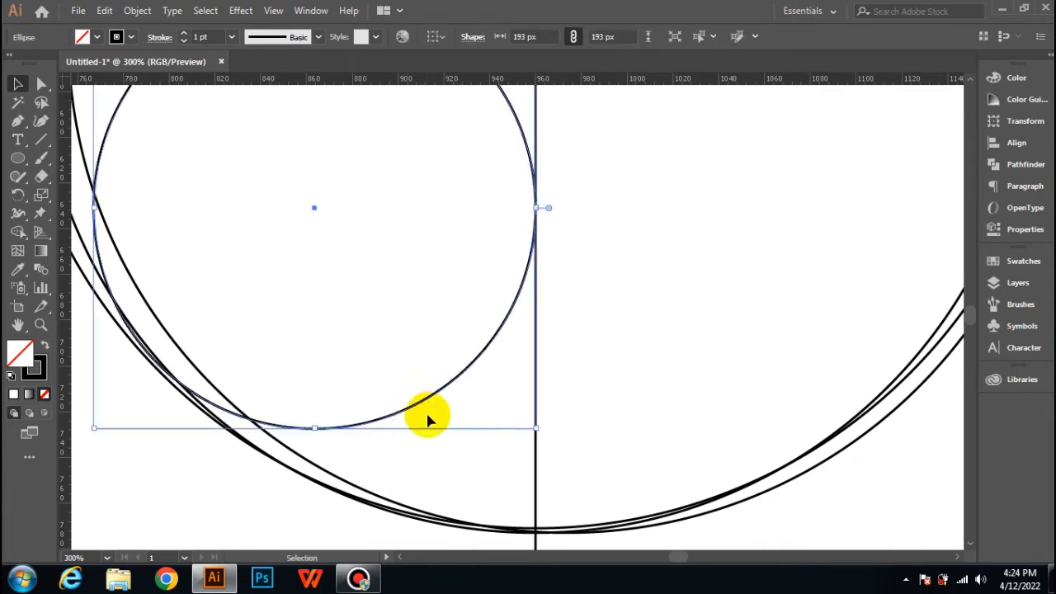
left_click(430, 443)
scroll(545, 337, "up", 4)
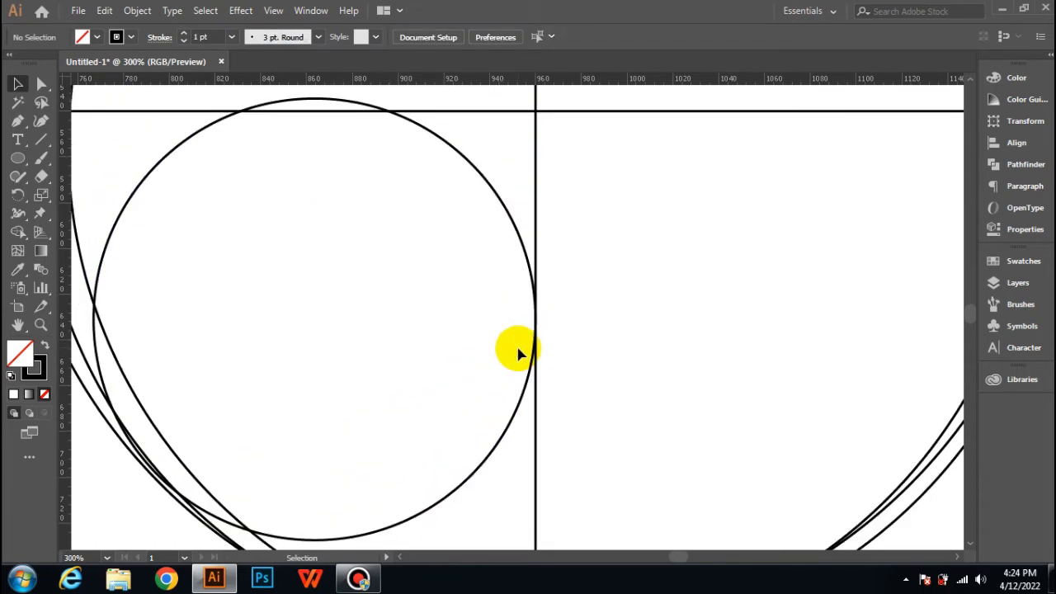
Step: Select all circles and lines and merge the upper-left quarter's regions into one orange-filled shape with Shape Builder
scroll(443, 349, "down", 3)
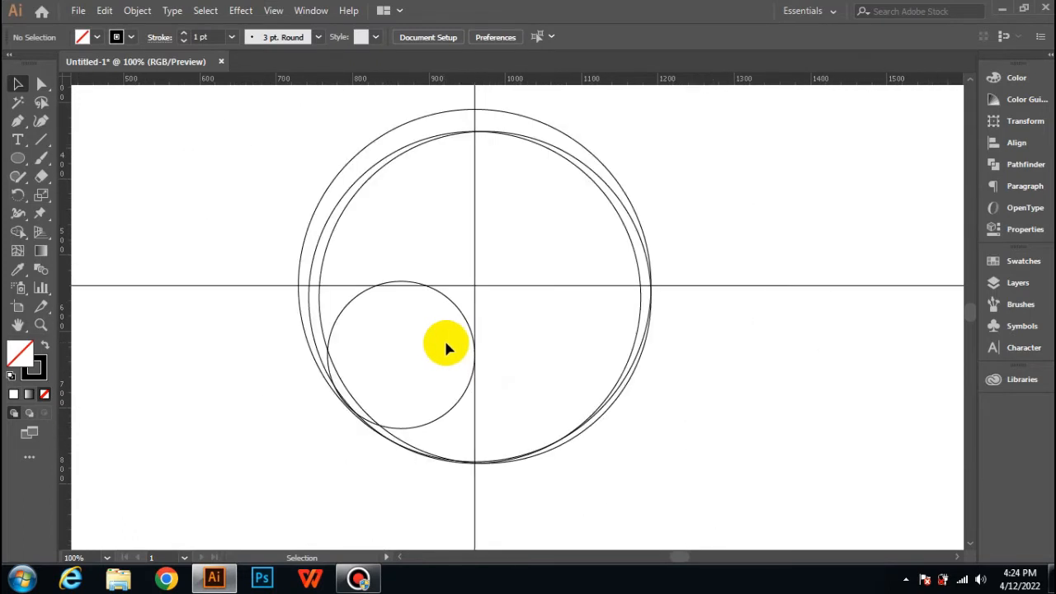
scroll(446, 348, "down", 1)
scroll(446, 348, "up", 1)
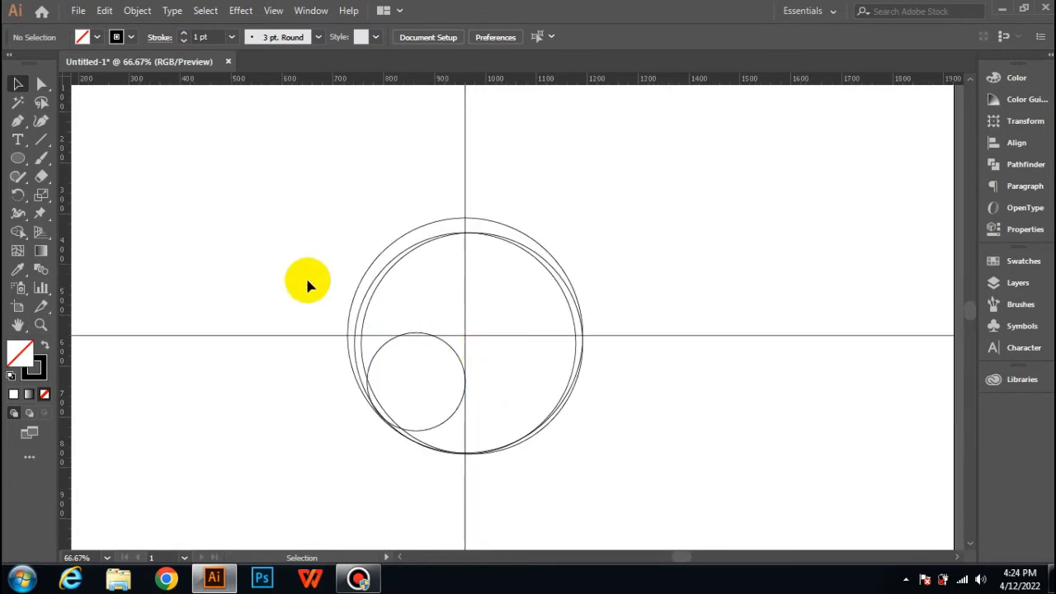
scroll(340, 385, "down", 1)
left_click_drag(293, 161, 625, 487)
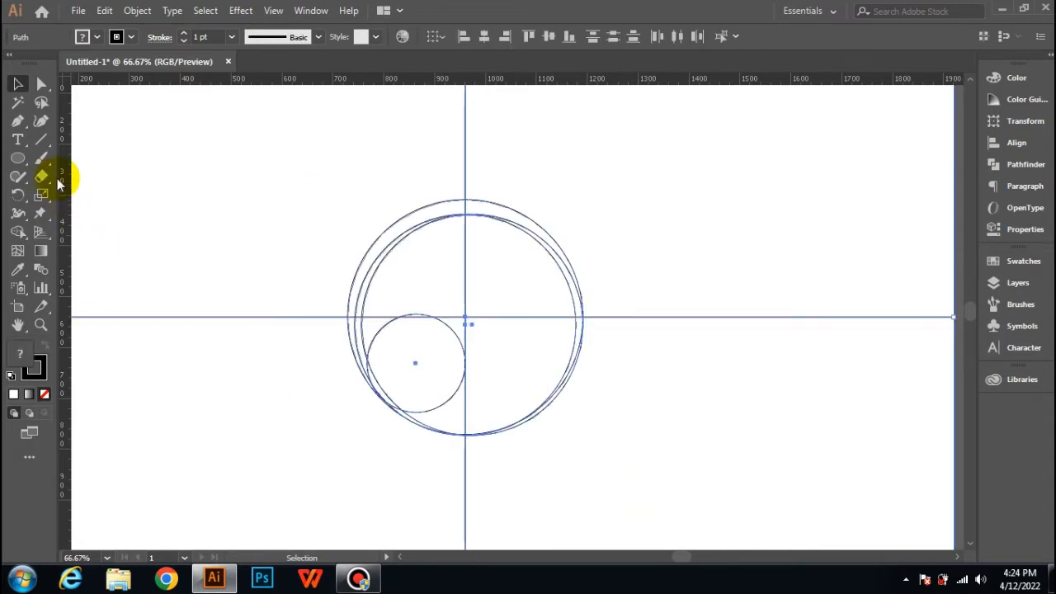
left_click(18, 232)
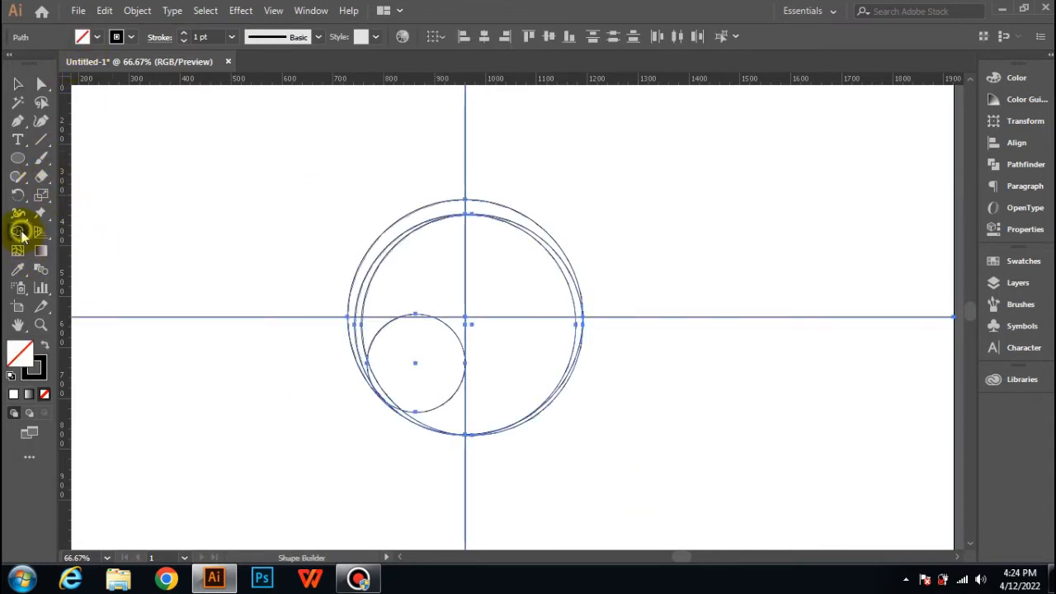
left_click(96, 36)
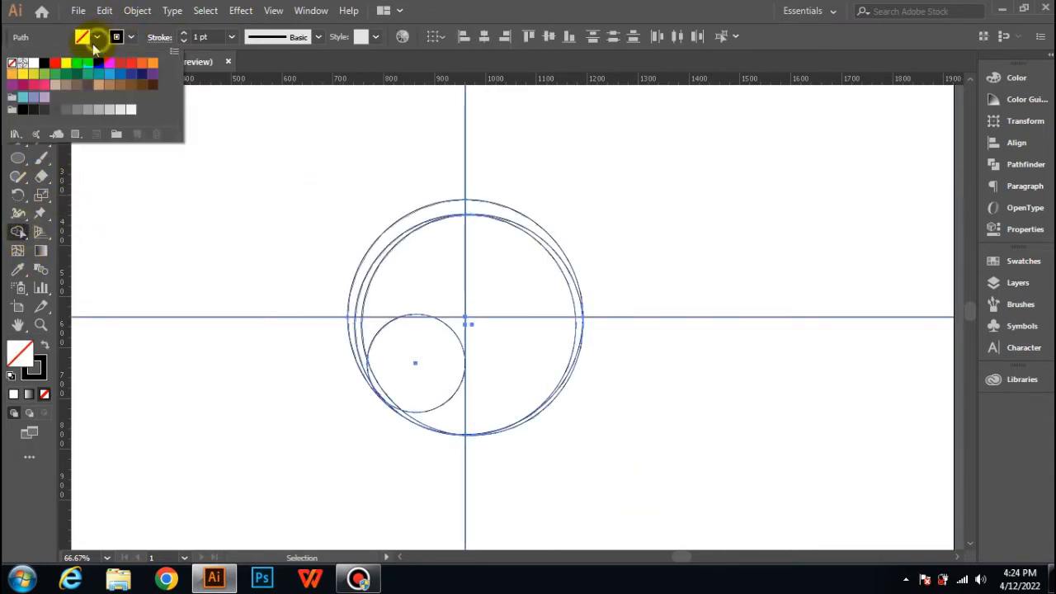
left_click(152, 63)
left_click(440, 216)
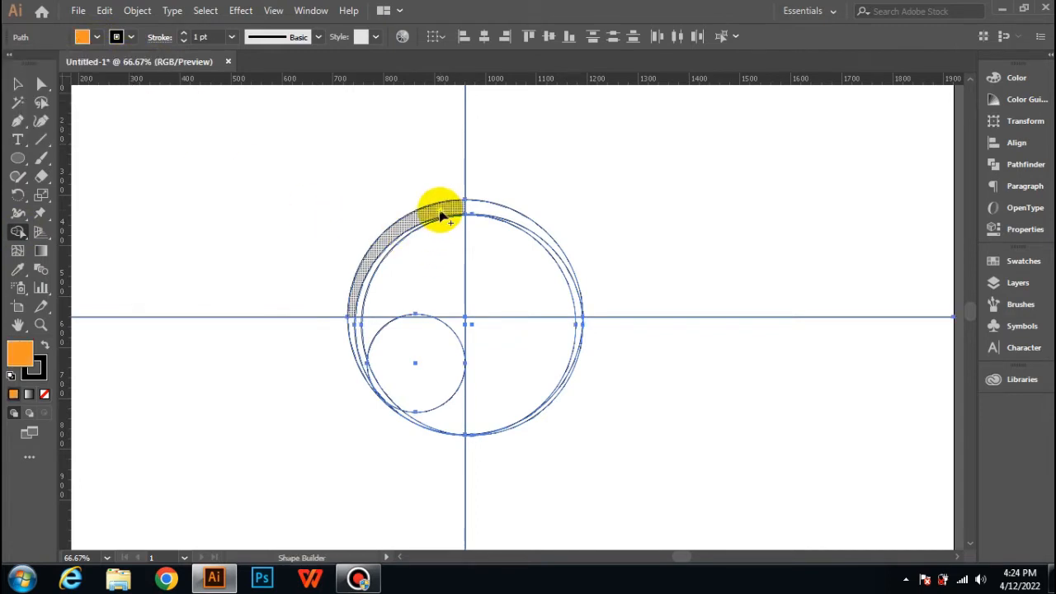
mouse_move(440, 215)
left_mouse_down()
mouse_move(426, 303)
mouse_move(418, 291)
left_mouse_up()
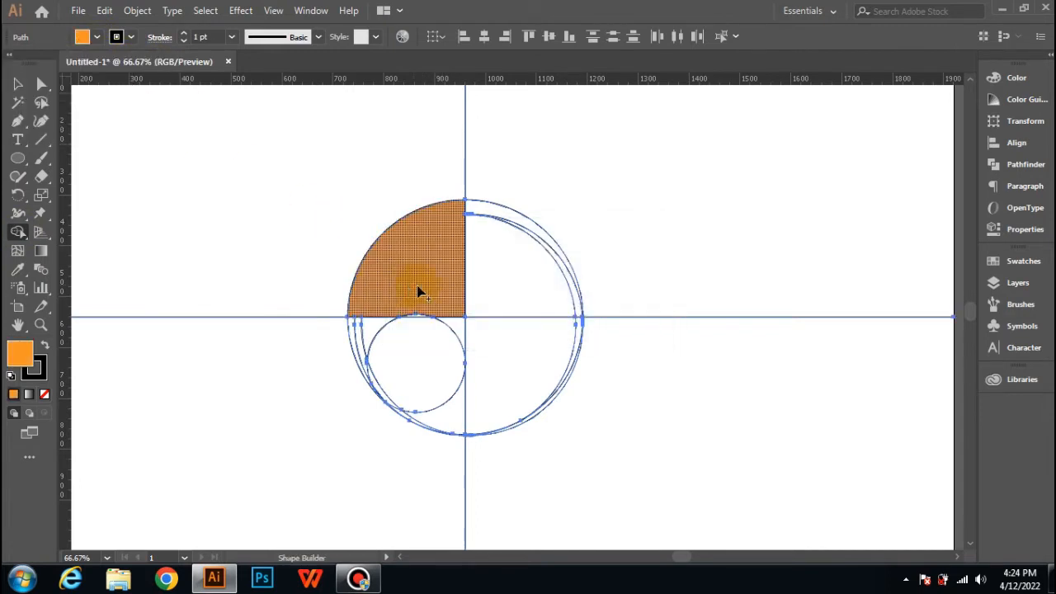
scroll(421, 294, "up", 1)
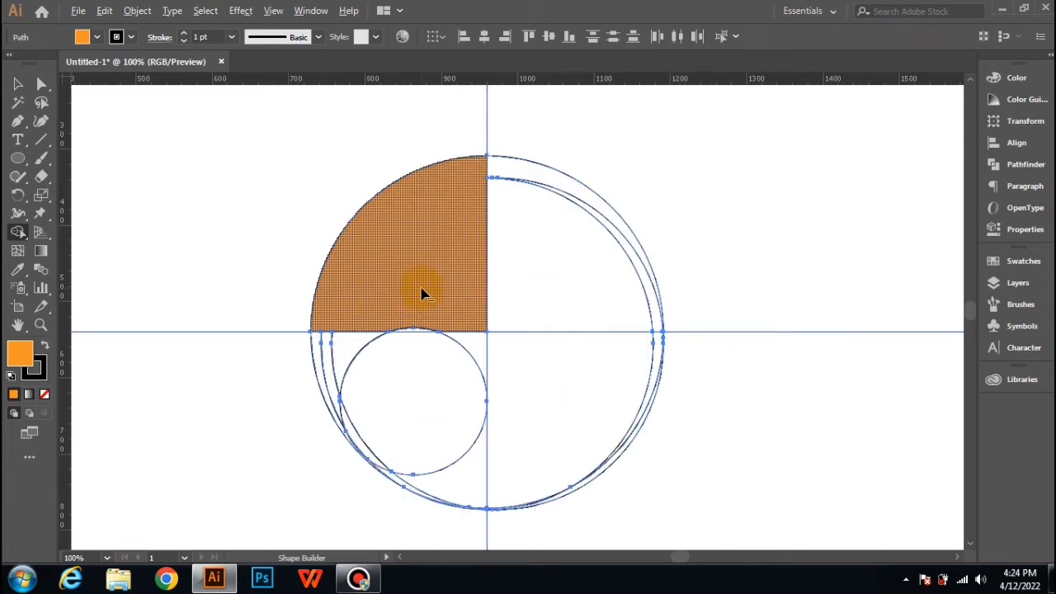
Step: Merge the small circle's top sliver into the orange quarter, and build the upper-right inner quarter with a lighter orange fill
scroll(421, 294, "up", 1)
scroll(424, 302, "down", 1)
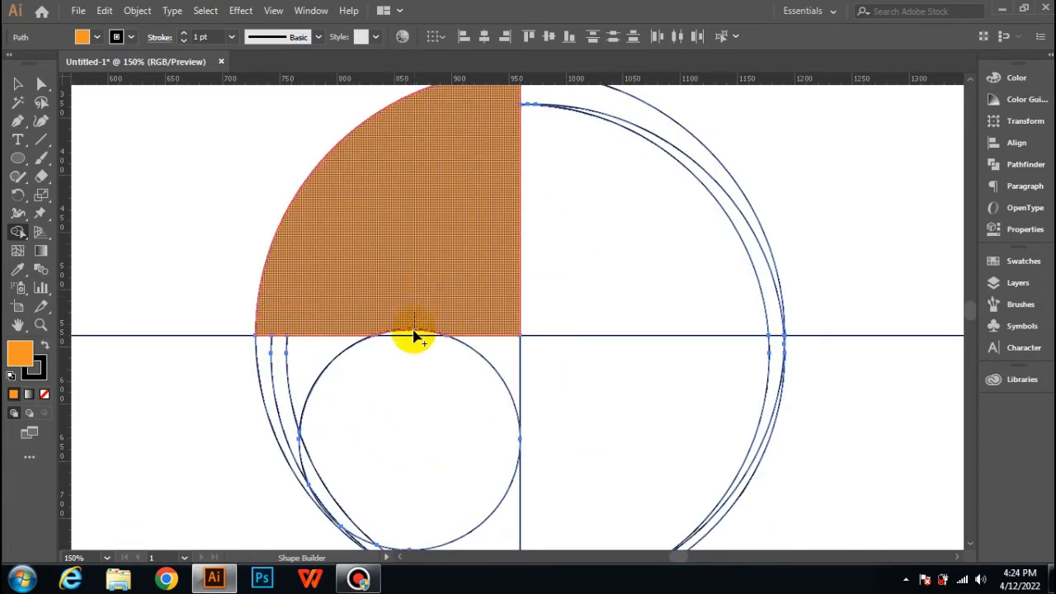
left_click(97, 37)
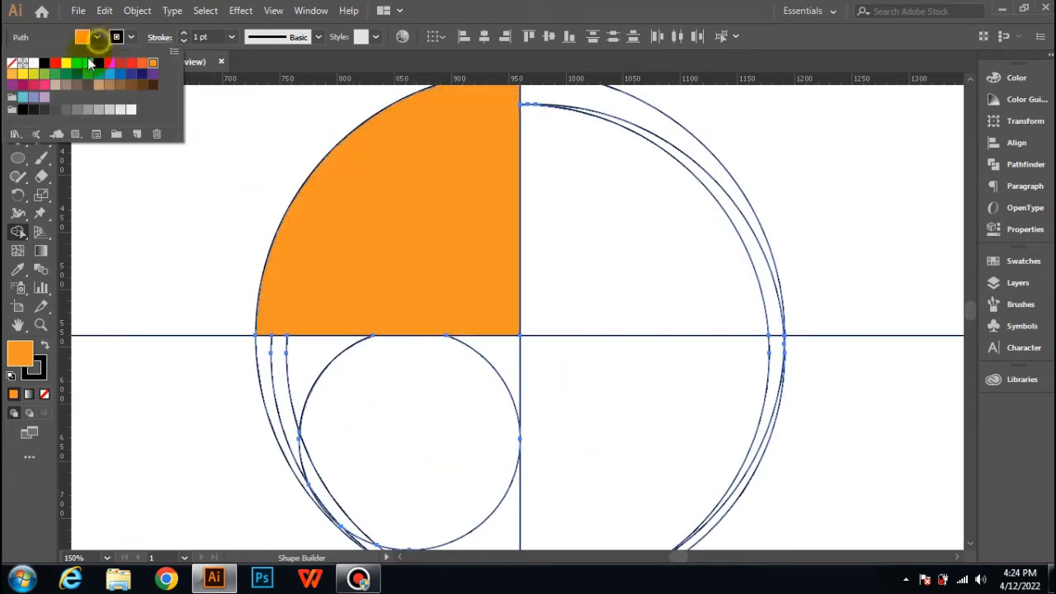
left_click(12, 73)
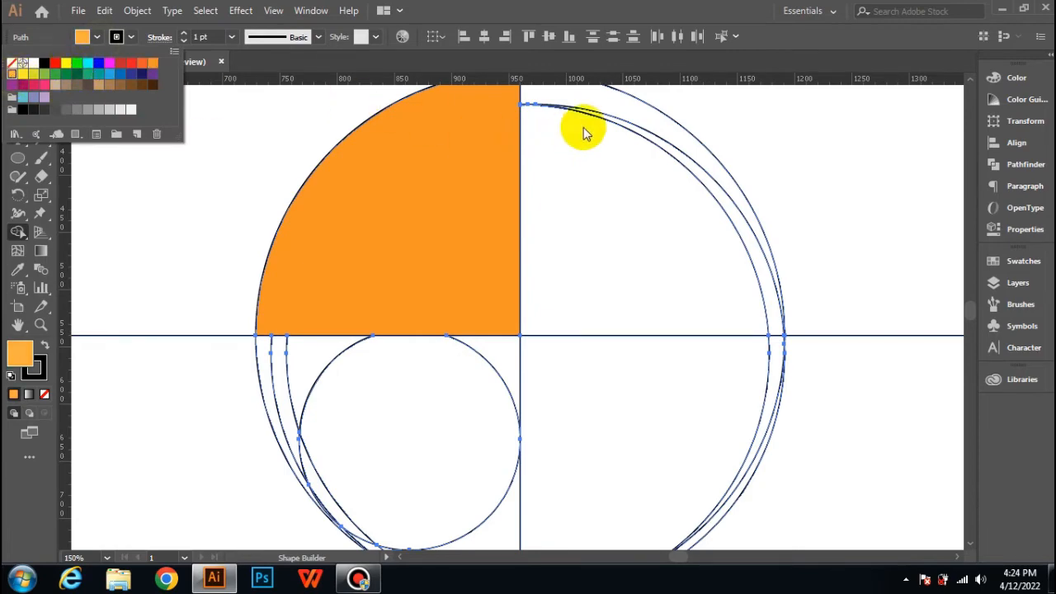
left_click(683, 169)
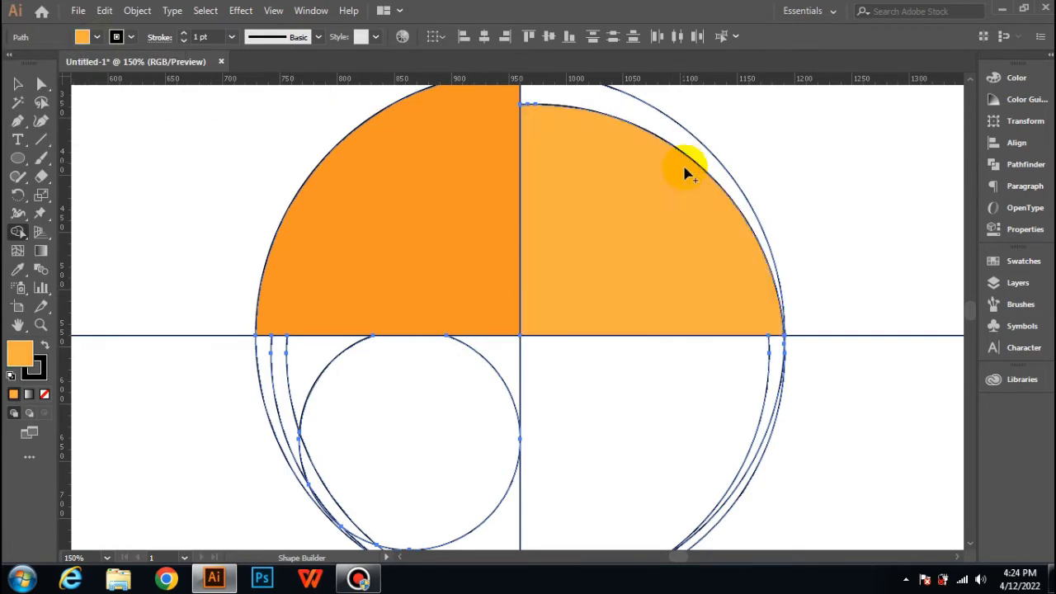
Step: Merge the lower-right quarter's inner regions and the area beneath the small circle into one lighter-orange tail shape, then deselect everything
scroll(664, 281, "down", 3)
mouse_move(594, 302)
left_mouse_down()
mouse_move(554, 353)
mouse_move(557, 389)
mouse_move(398, 404)
mouse_move(525, 388)
left_mouse_up()
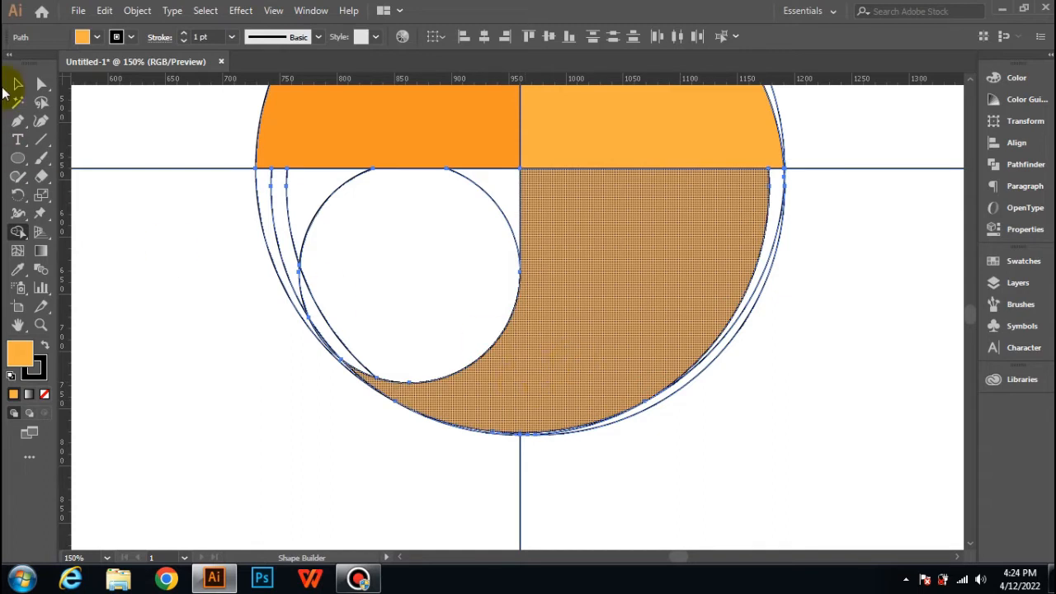
left_click(16, 86)
left_click(221, 224)
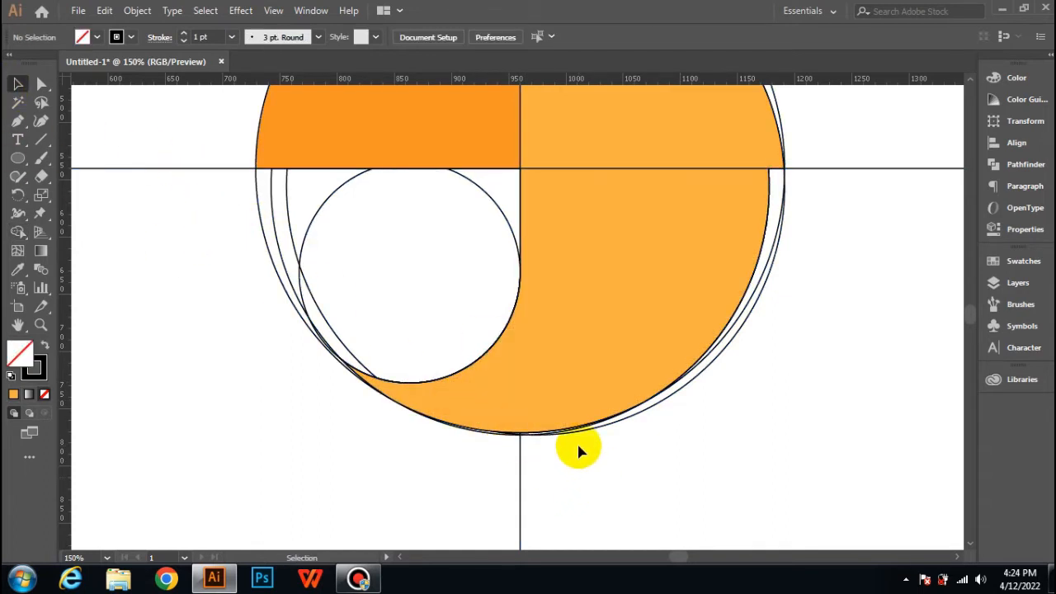
Step: Delete the vertical line above the circles, the upper-right leftover arc, and the horizontal line extending right of the shape
scroll(577, 440, "down", 1)
scroll(577, 441, "down", 2, "alt")
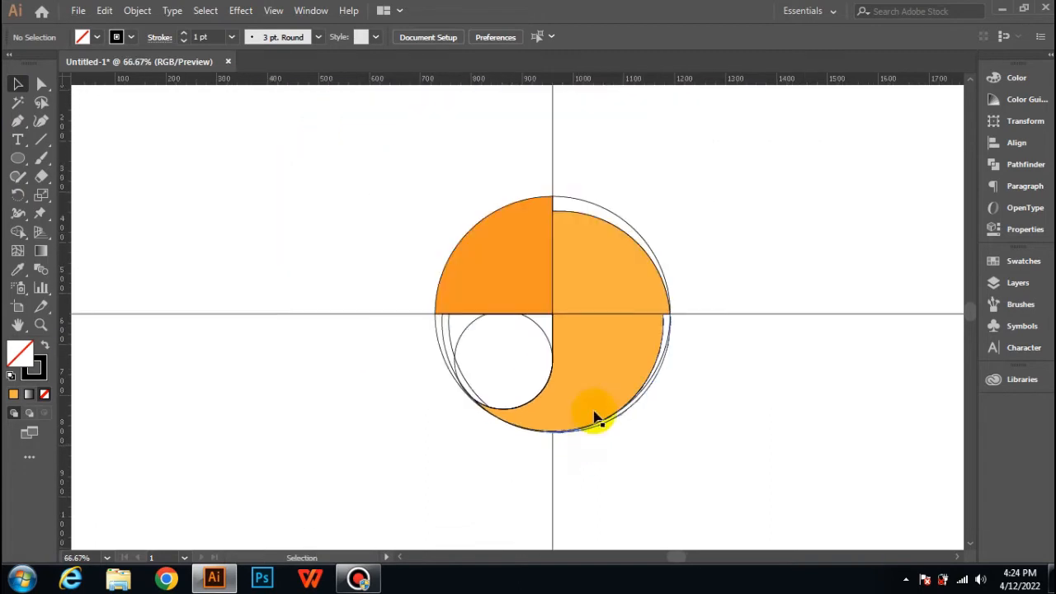
left_click(553, 162)
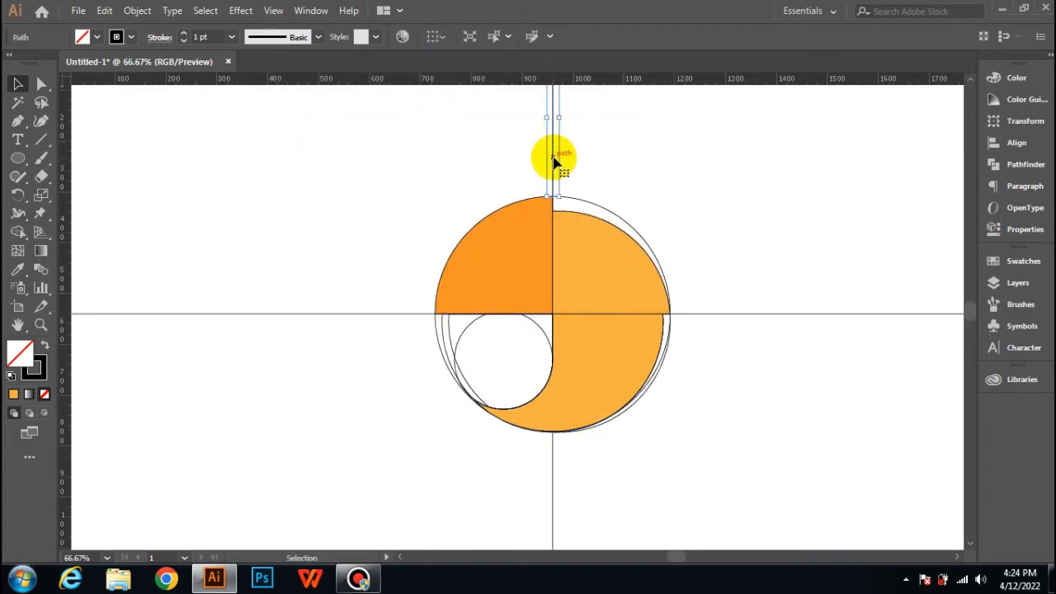
key("Delete")
left_click(586, 206)
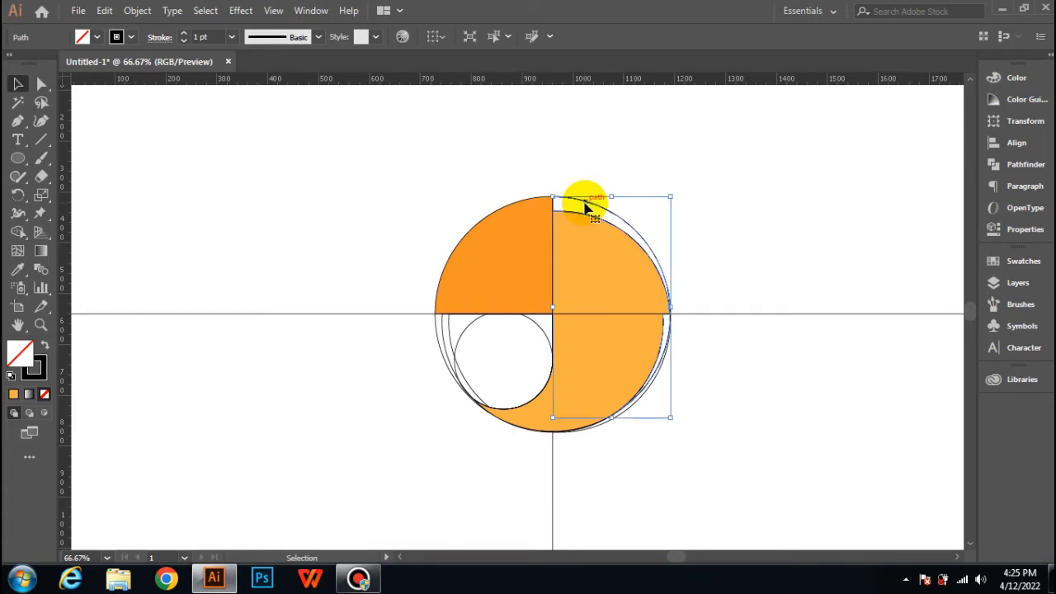
key("Delete")
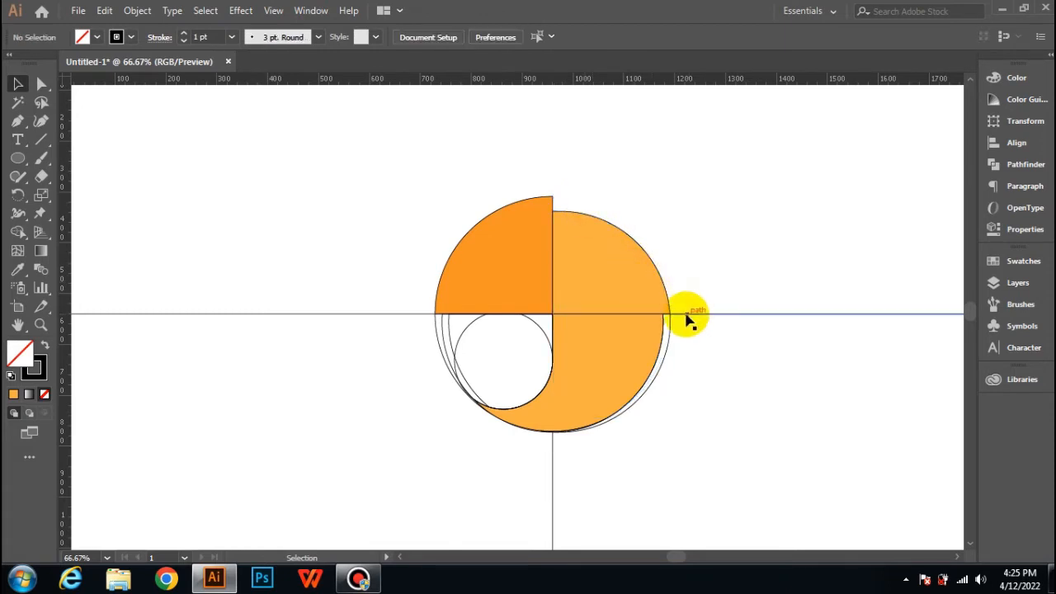
left_click(686, 316)
key("Delete")
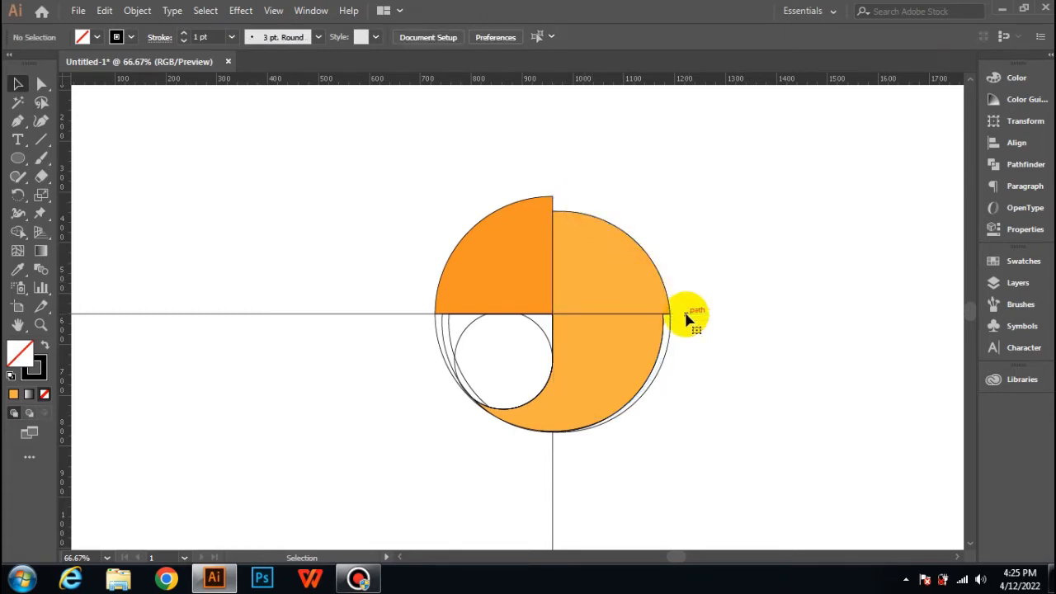
Step: Delete the remaining leftovers: lower-left circle outlines, left horizontal line, lower vertical line, and lower-right arc
left_click(466, 360)
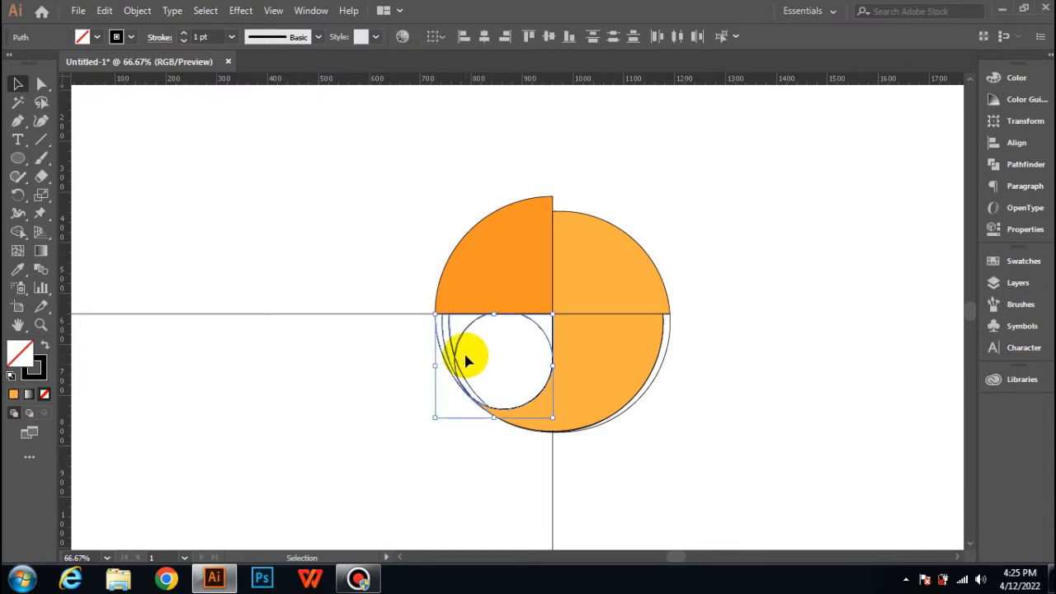
key("Delete")
left_click(306, 314)
key("Delete")
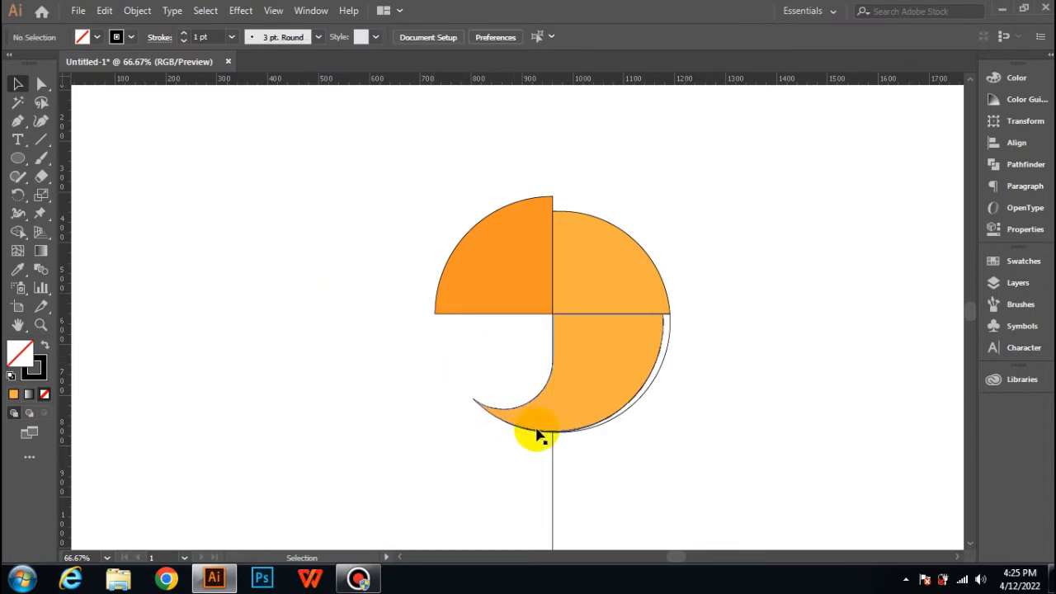
left_click(553, 466)
key("Delete")
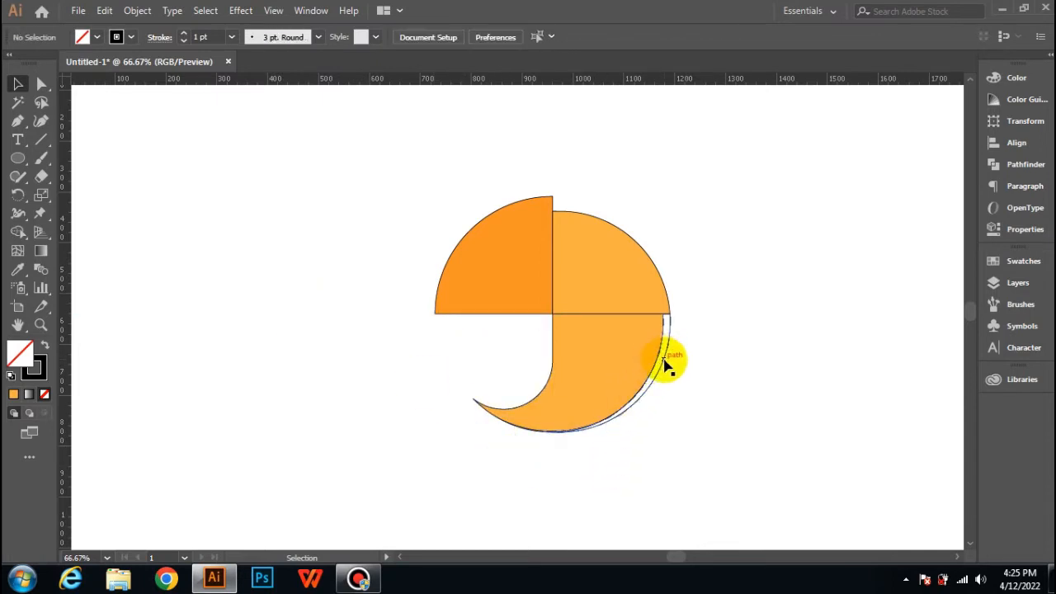
left_click(667, 363)
key("Delete")
Step: Remove the stroke from all the orange shapes
left_click_drag(320, 174, 710, 486)
left_click(130, 37)
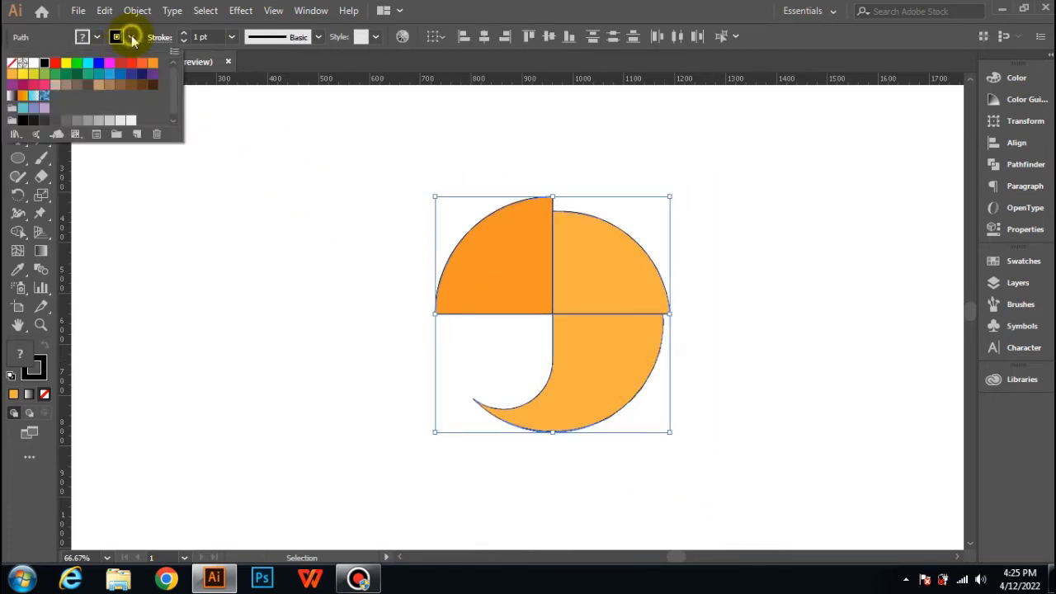
left_click(12, 65)
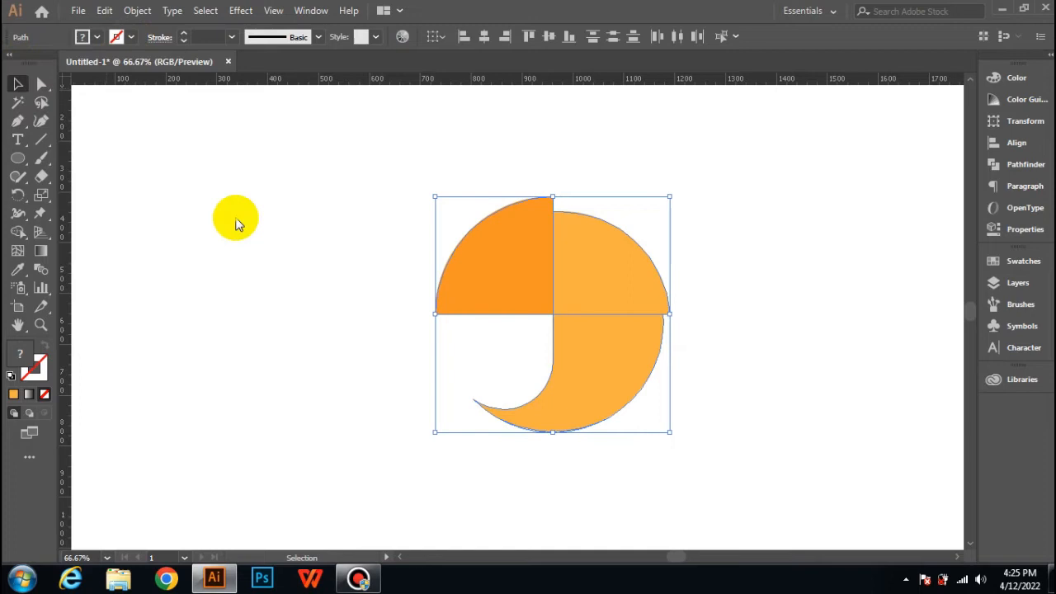
left_click(732, 242)
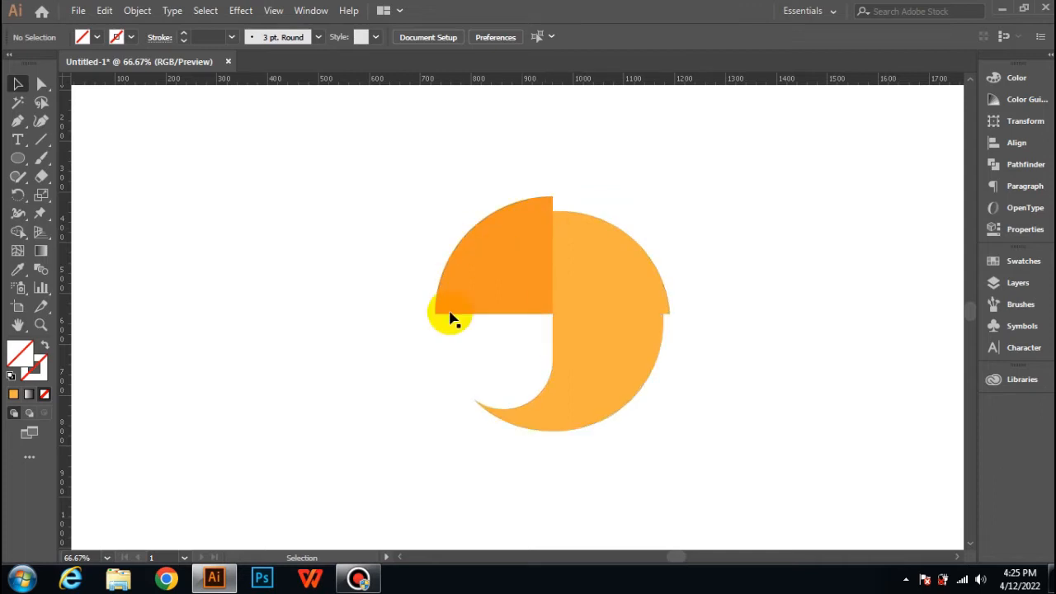
Step: Draw a white circle without stroke, about 34 px across, as the eye inside the darker orange quarter
left_click_drag(412, 180, 641, 429)
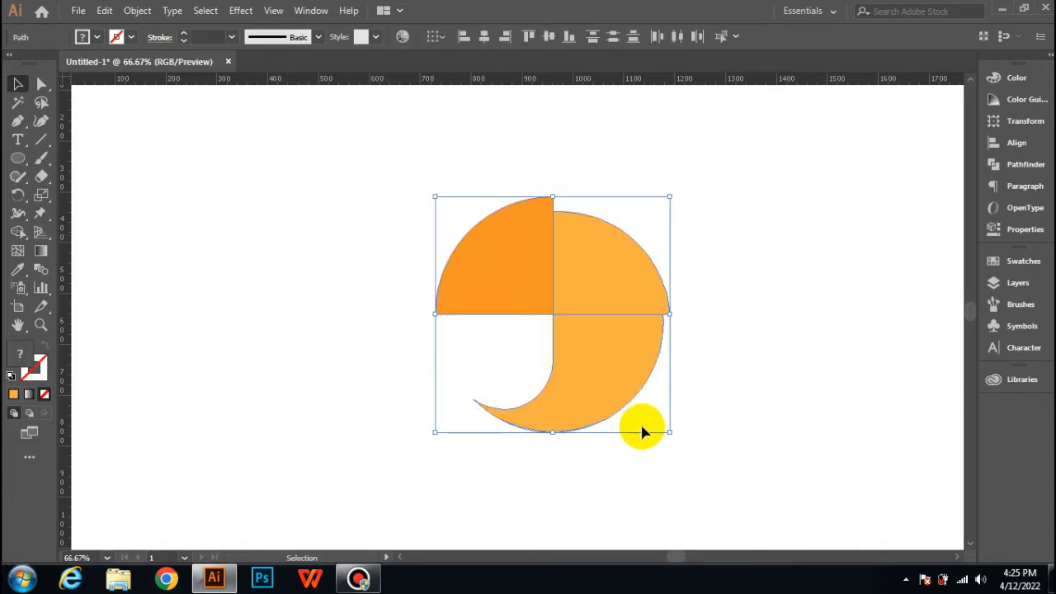
left_click(139, 178)
left_click(18, 158)
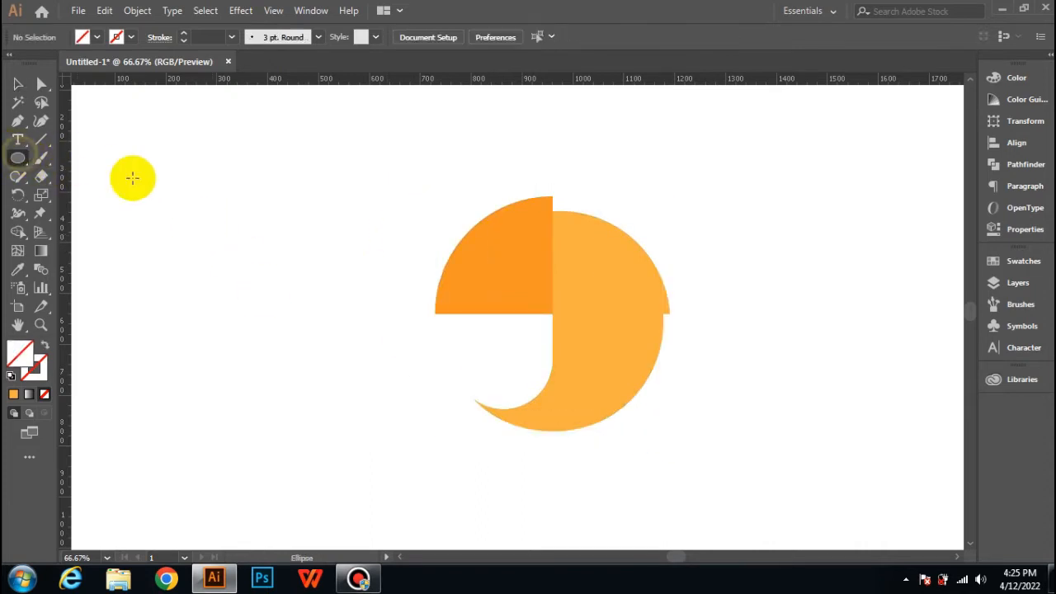
left_click(94, 38)
left_click(33, 62)
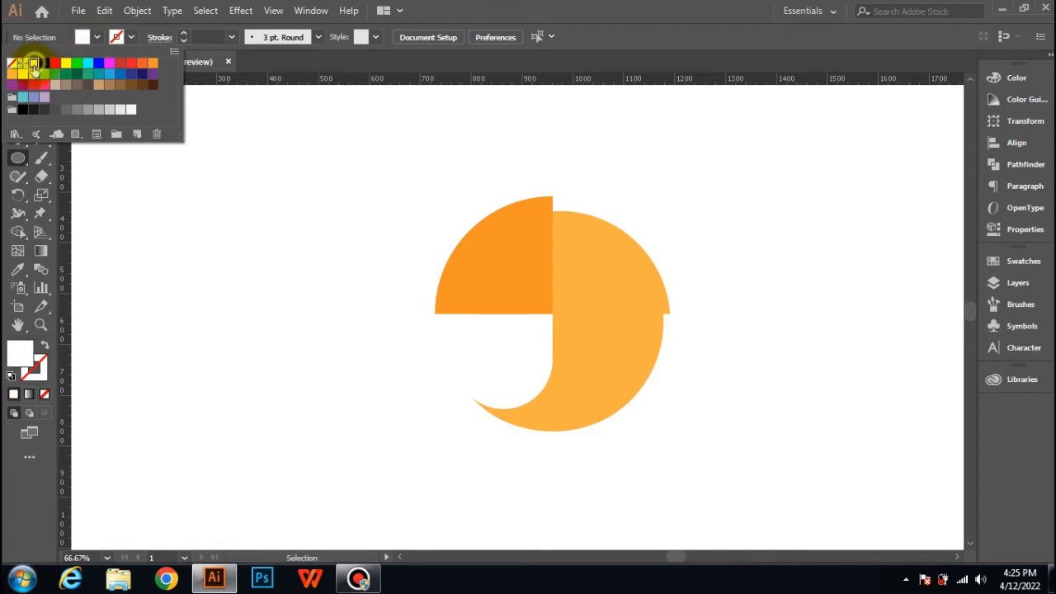
left_click(441, 231)
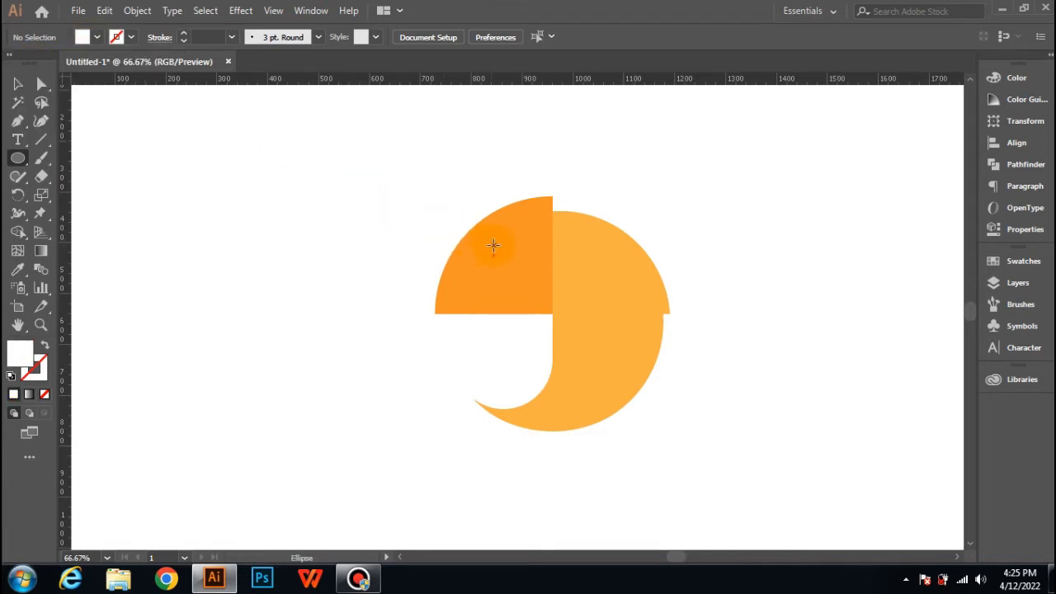
left_click_drag(493, 244, 500, 254)
left_click(18, 83)
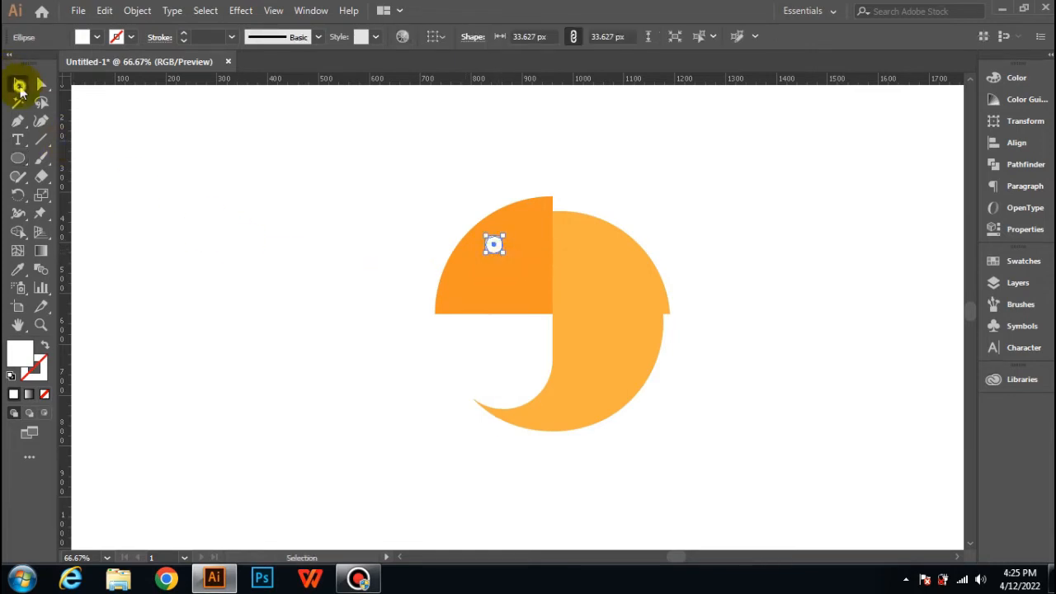
left_click(329, 234)
Step: Group the orange shapes and the white eye into one object
left_click_drag(375, 200, 735, 442)
right_click(506, 337)
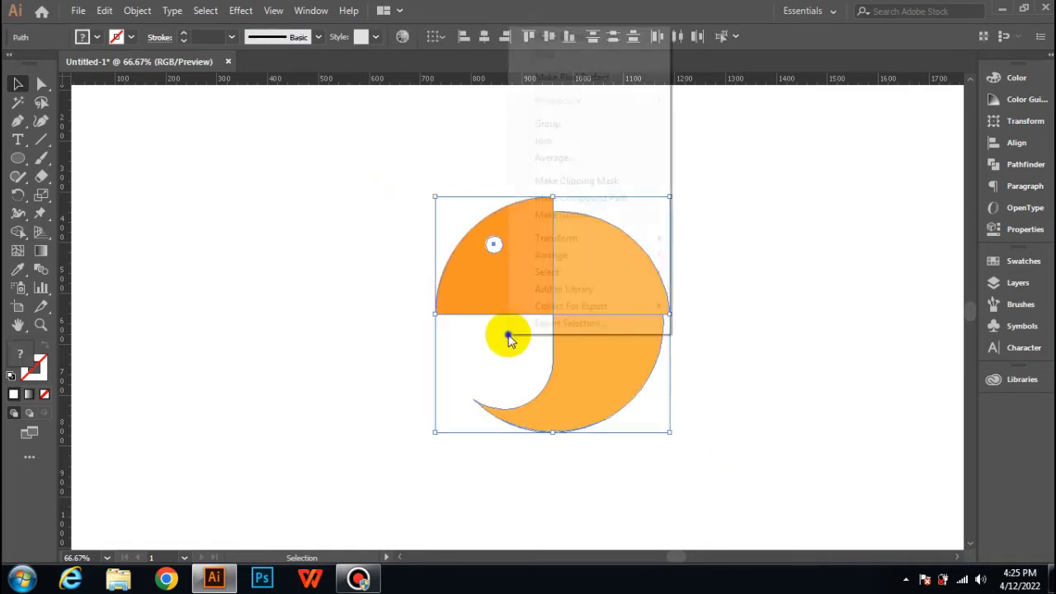
left_click(548, 125)
left_click(778, 371)
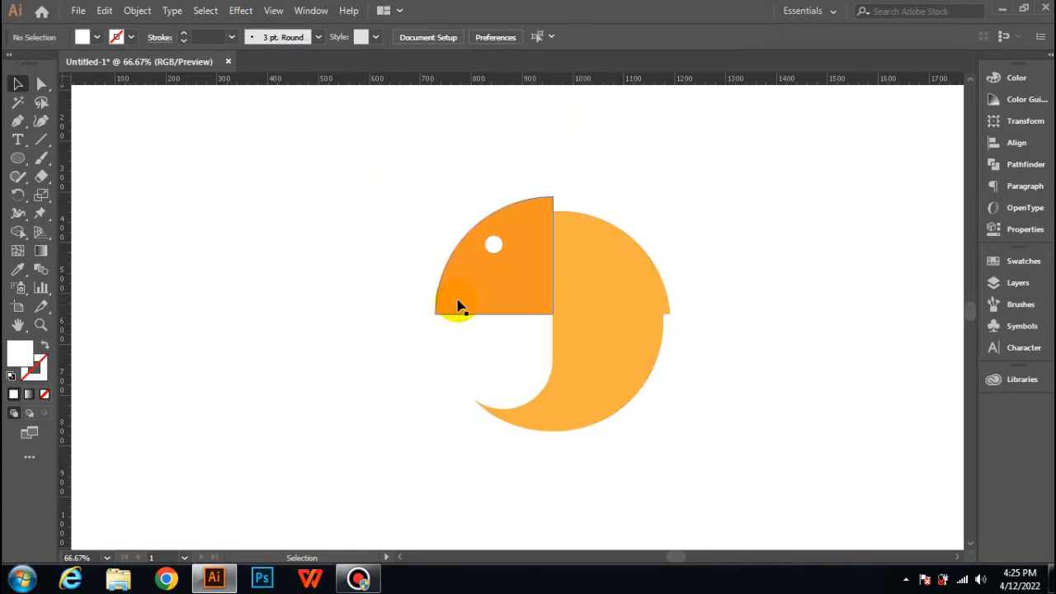
Step: Scale the logo down to about half its size and place it at the top centre of the artboard
key("ctrl+z")
left_click(601, 346)
scroll(598, 338, "down", 2)
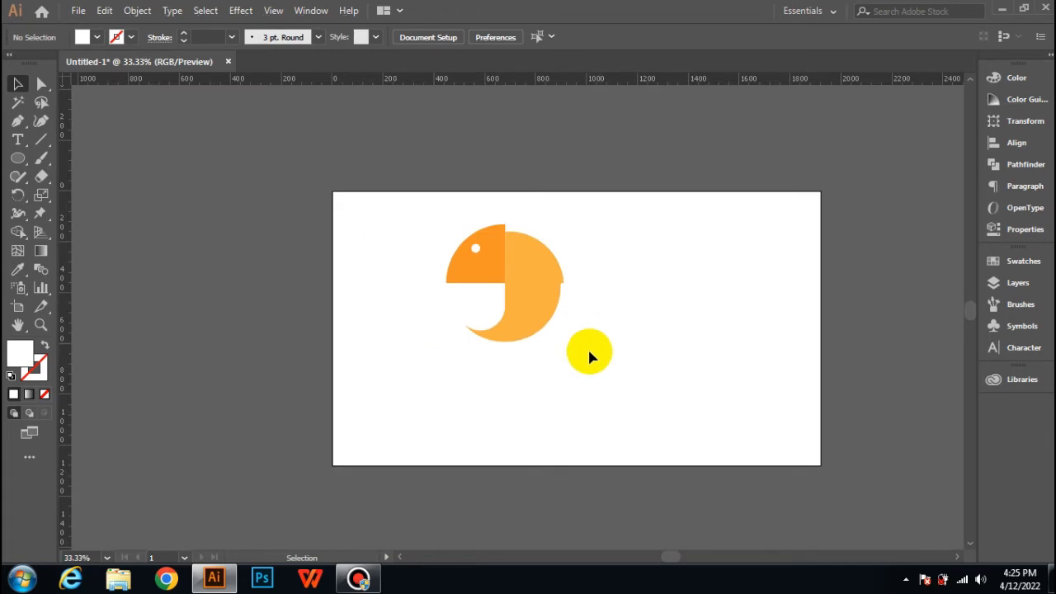
scroll(565, 331, "down", 1)
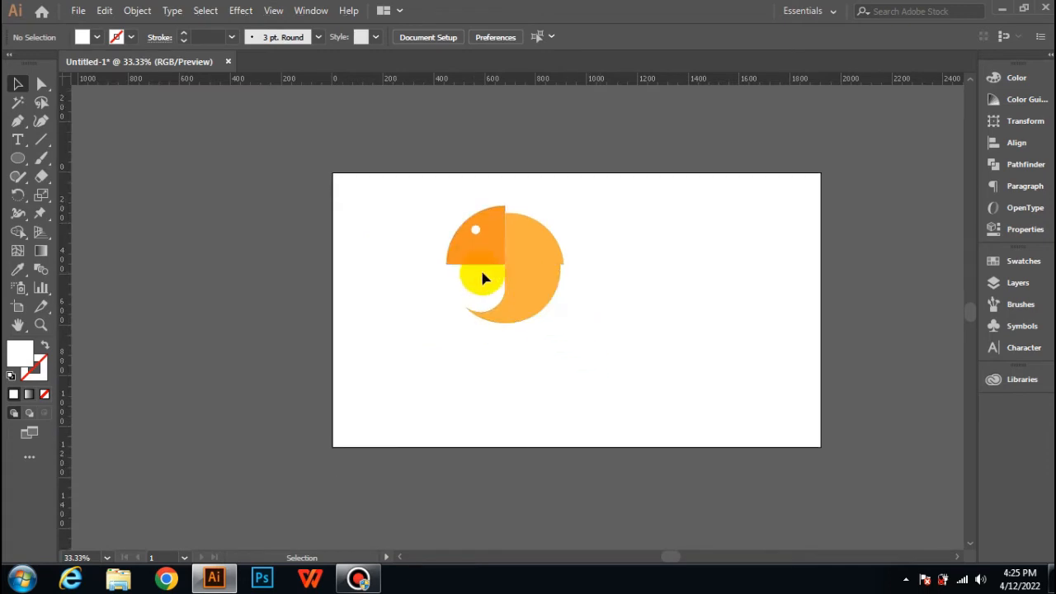
left_click(485, 250)
left_click_drag(563, 325, 587, 220)
left_click(417, 403)
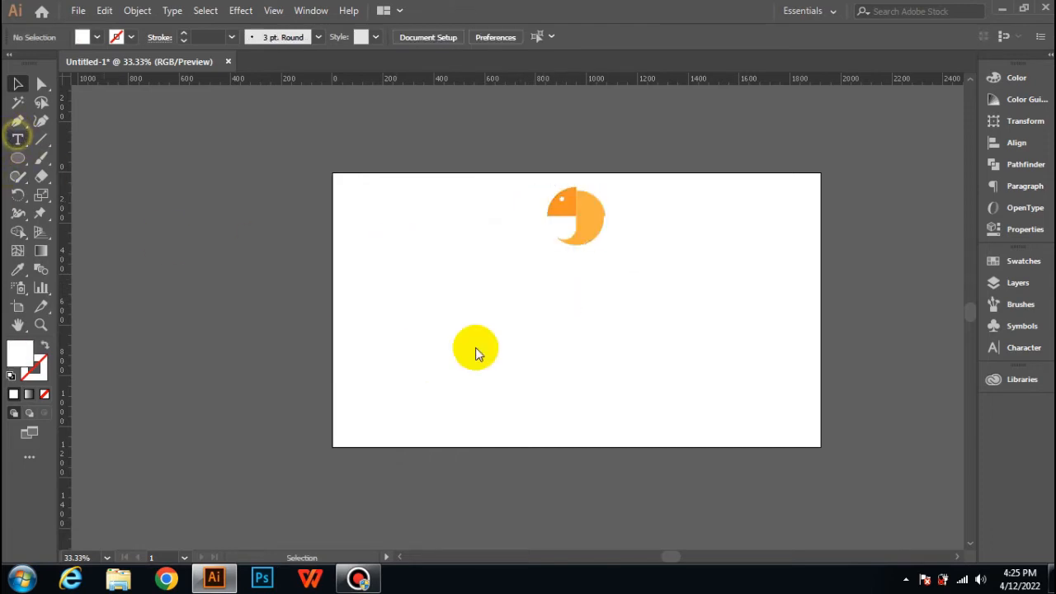
Step: Add a text object below the logo and set its font size to 300 pt
left_click(451, 316)
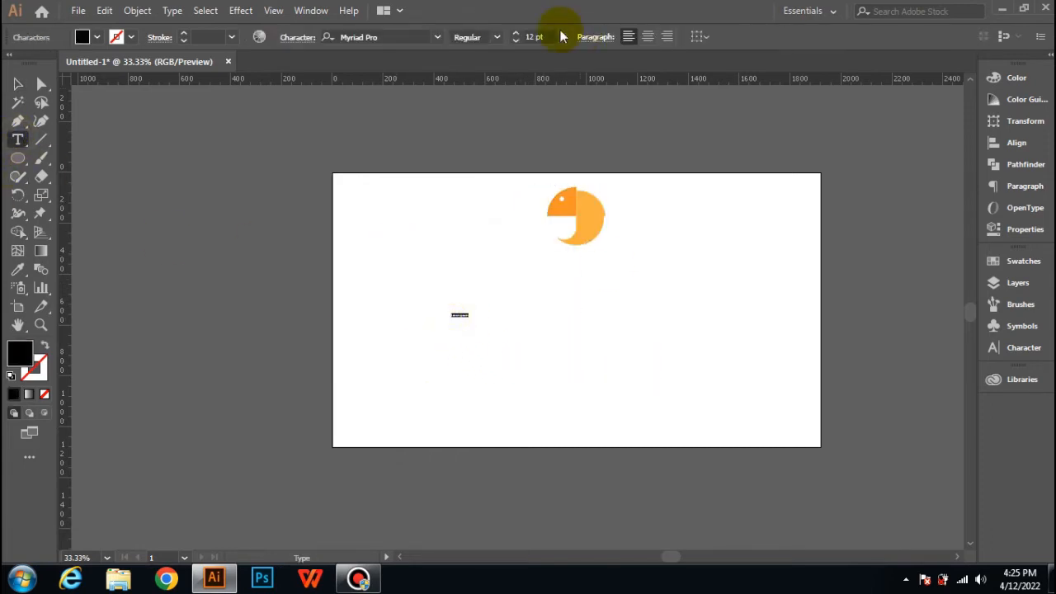
left_click(532, 34)
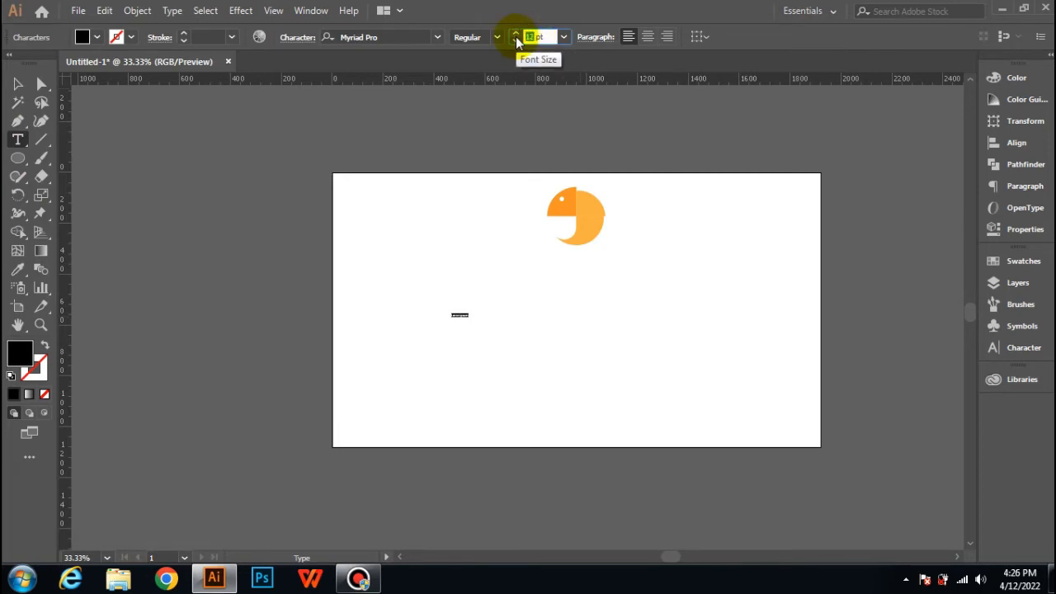
type("300")
key("Return")
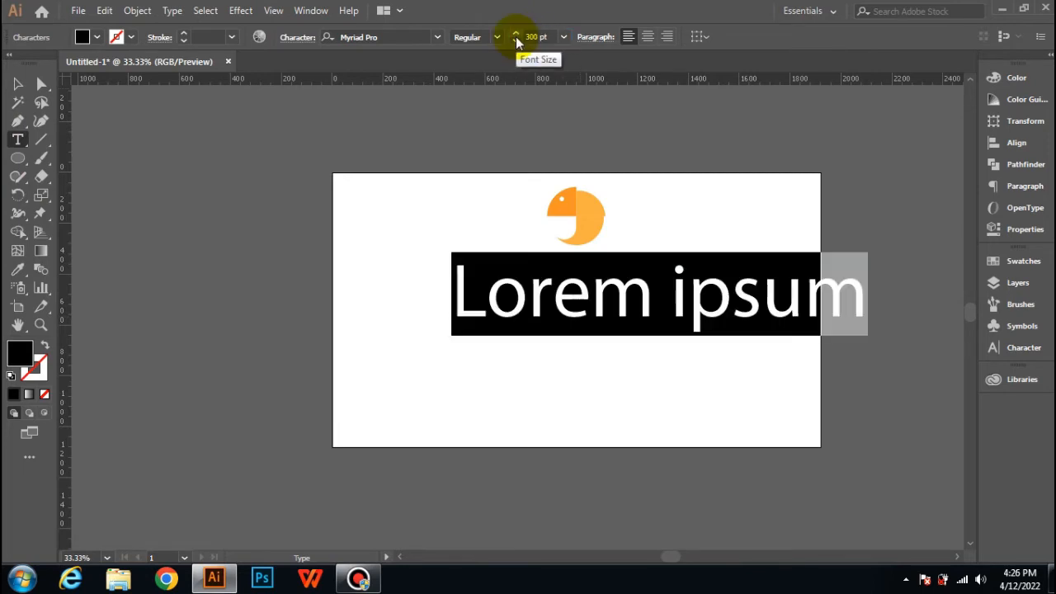
Step: Change the text's font to Aqua Grotesque and replace the placeholder with "iguana"
left_click(438, 38)
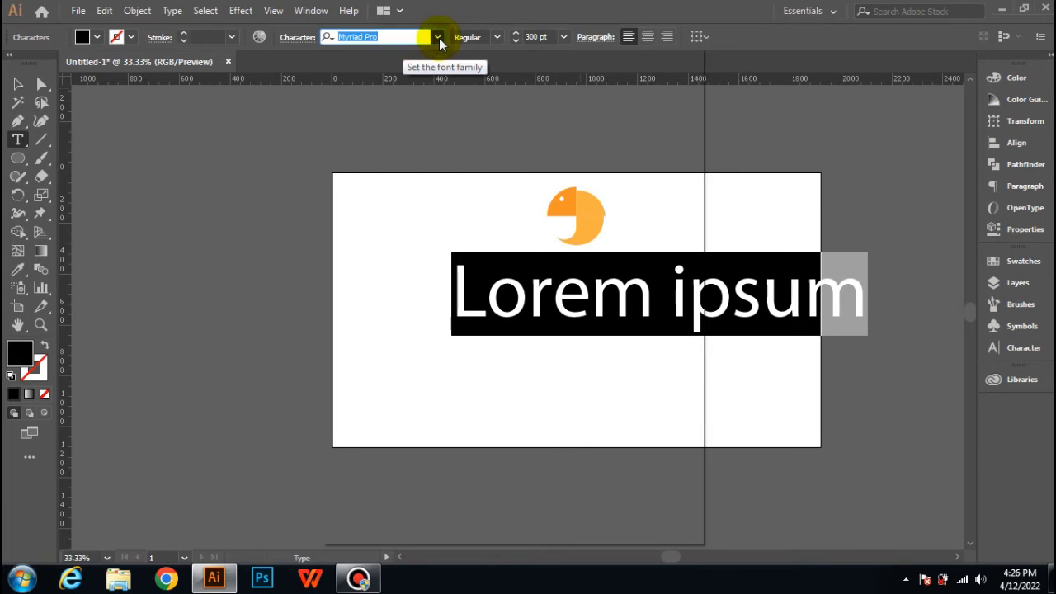
left_click(369, 132)
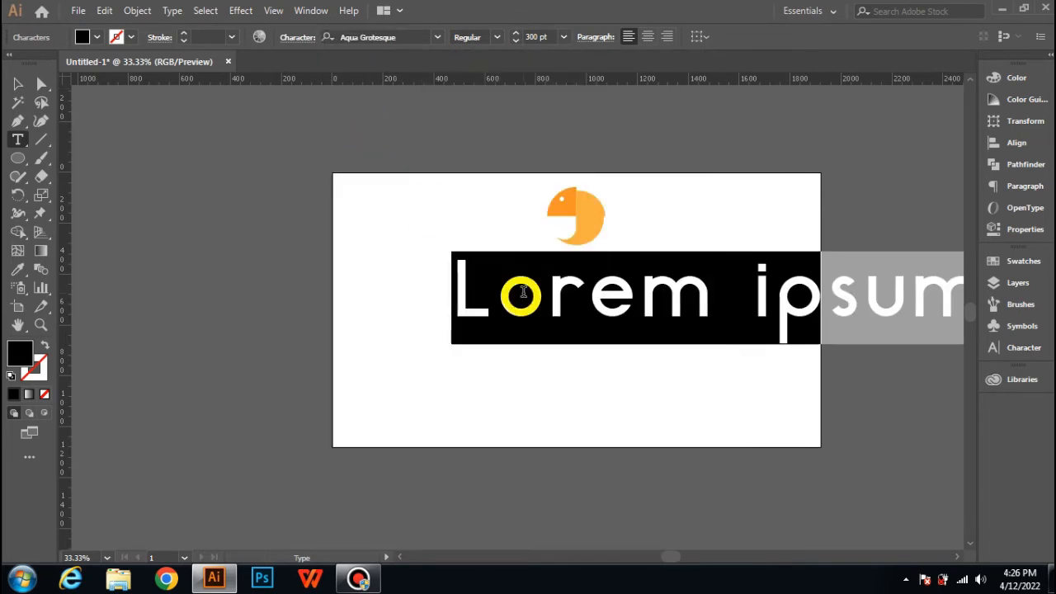
type("iguana")
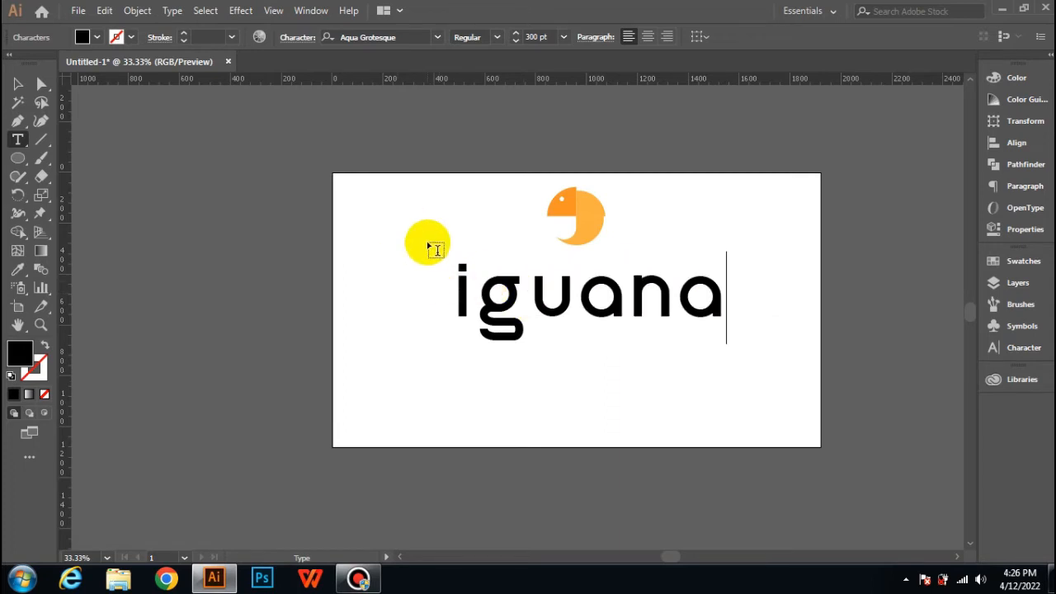
Step: Set the tracking of the whole "iguana" text to -50
key("ctrl+a")
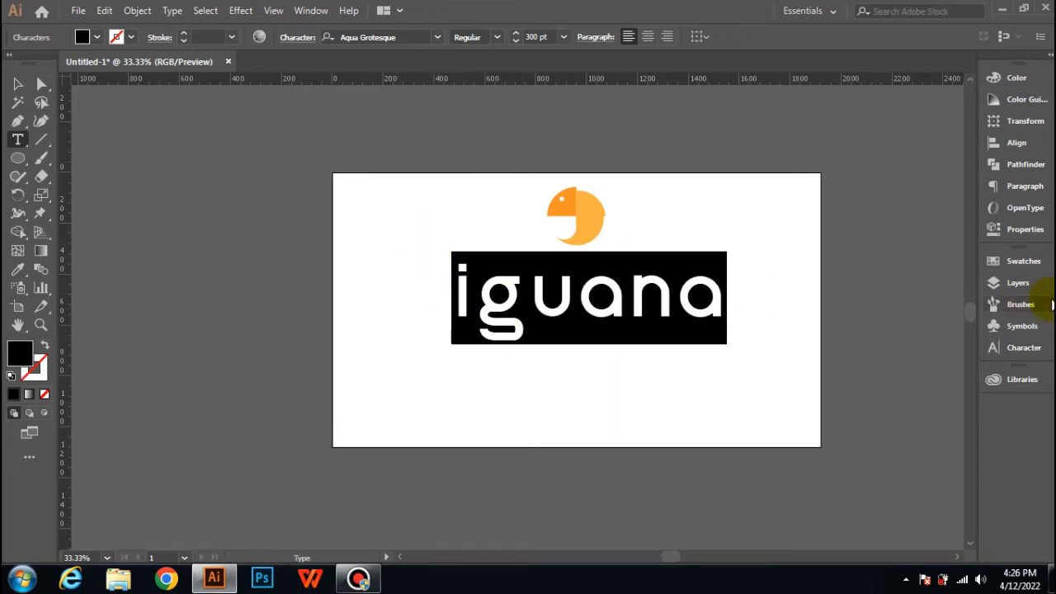
left_click(1002, 325)
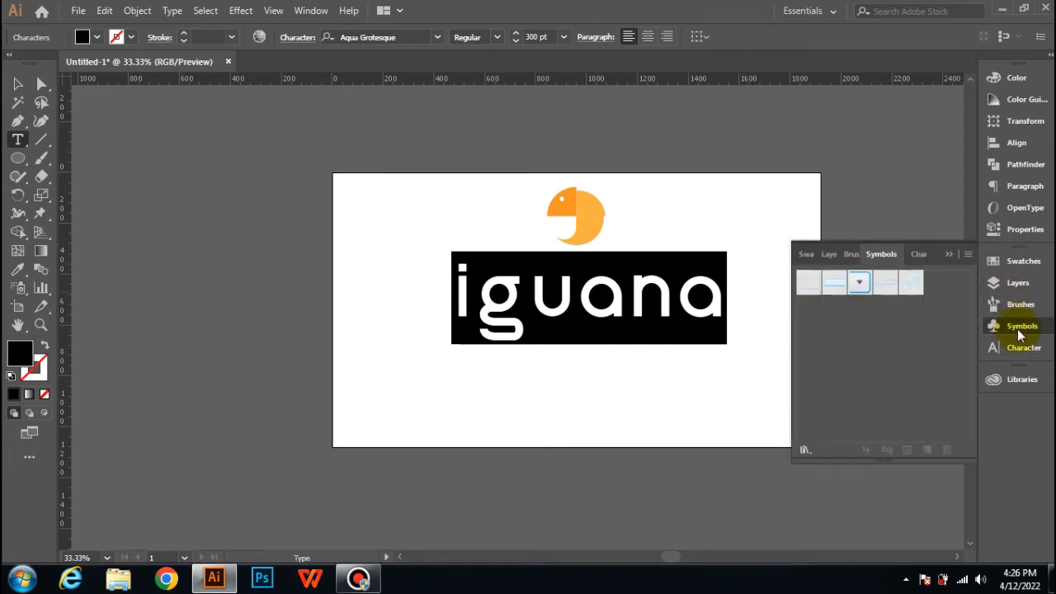
left_click(1021, 326)
left_click(1024, 231)
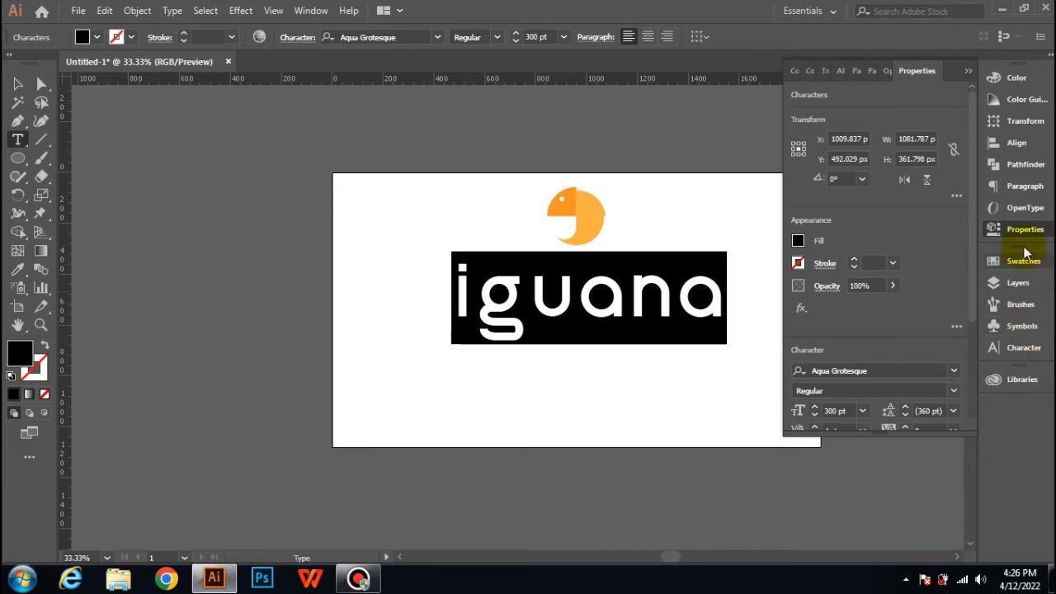
left_click(1023, 350)
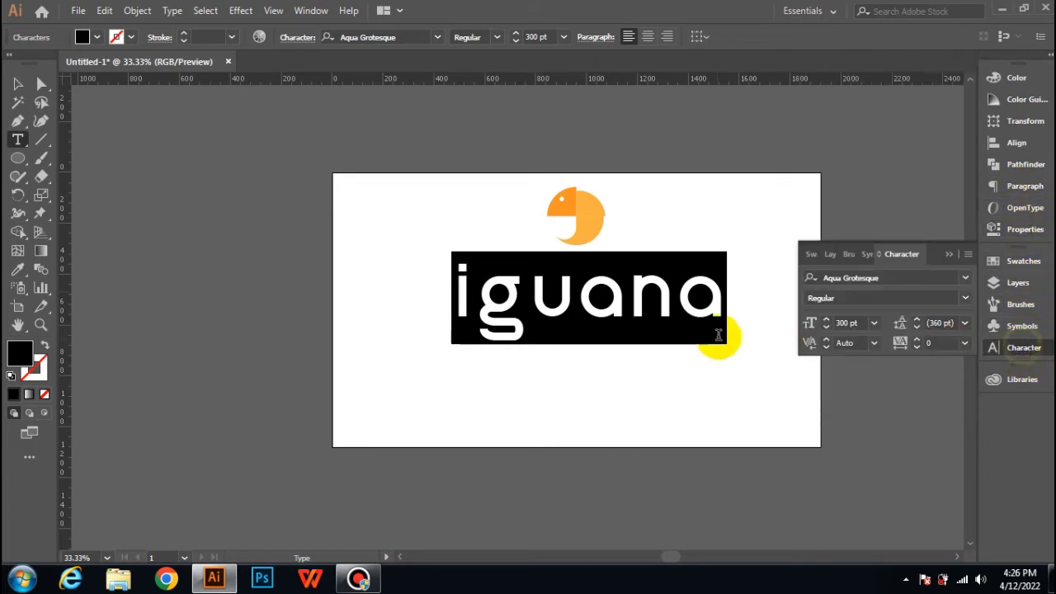
left_click(964, 343)
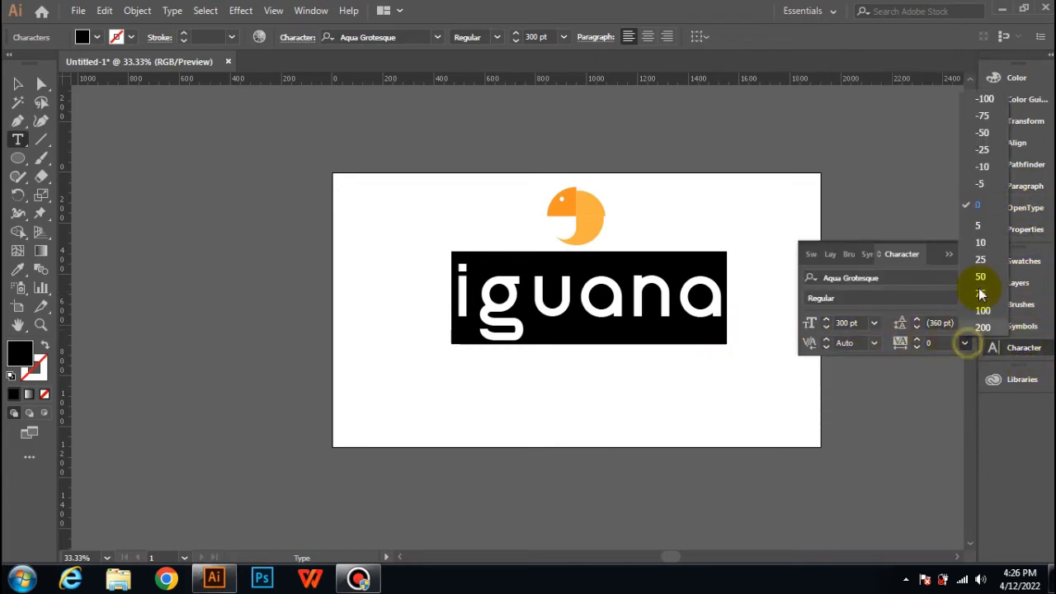
left_click(988, 132)
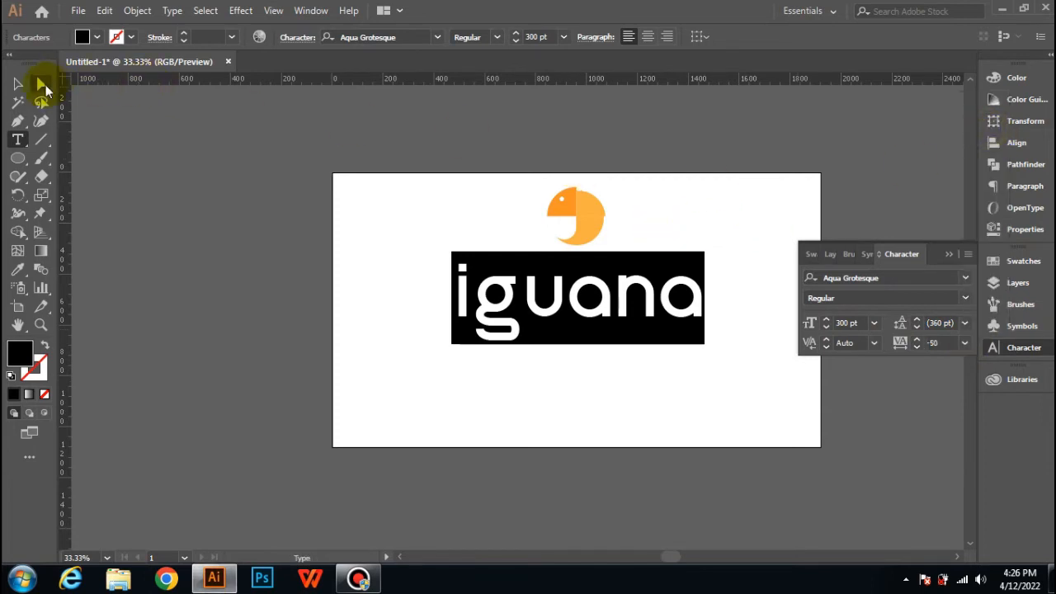
left_click(17, 85)
left_click(410, 192)
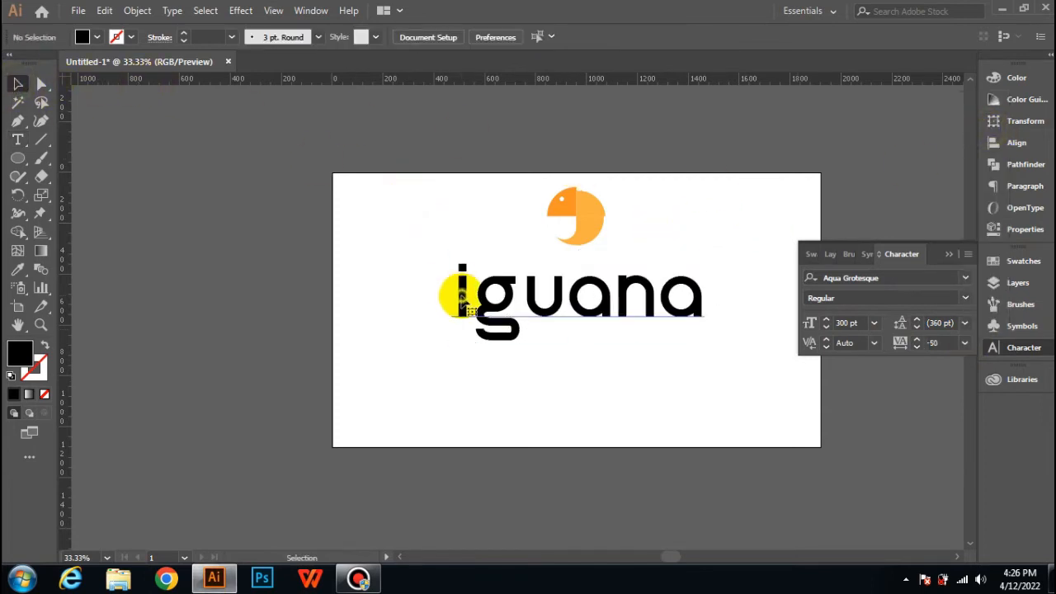
Step: Convert the "iguana" text to outlines
left_click(463, 305)
left_click(948, 253)
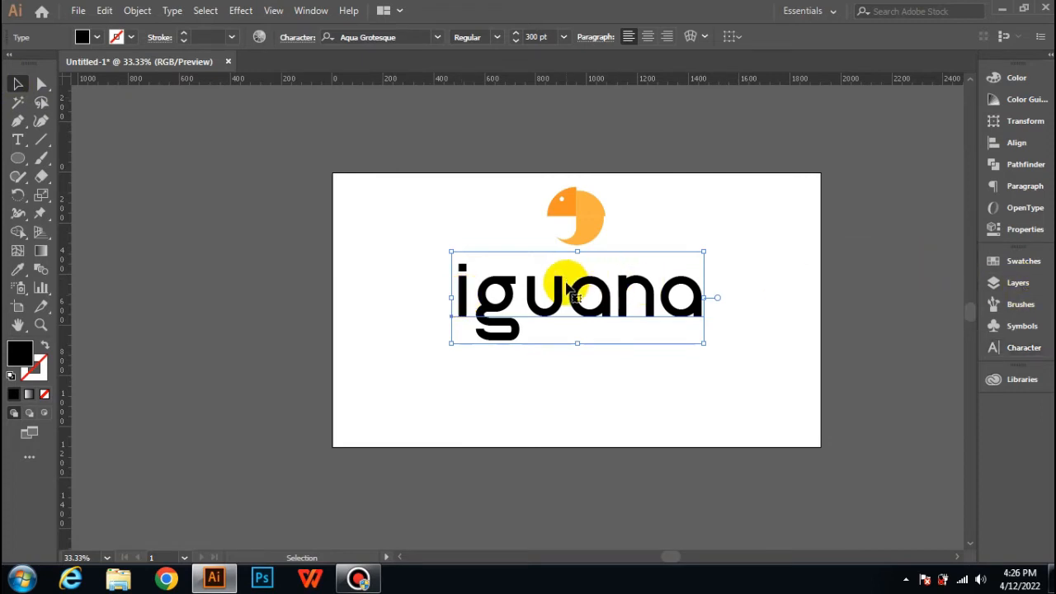
right_click(567, 285)
left_click(589, 368)
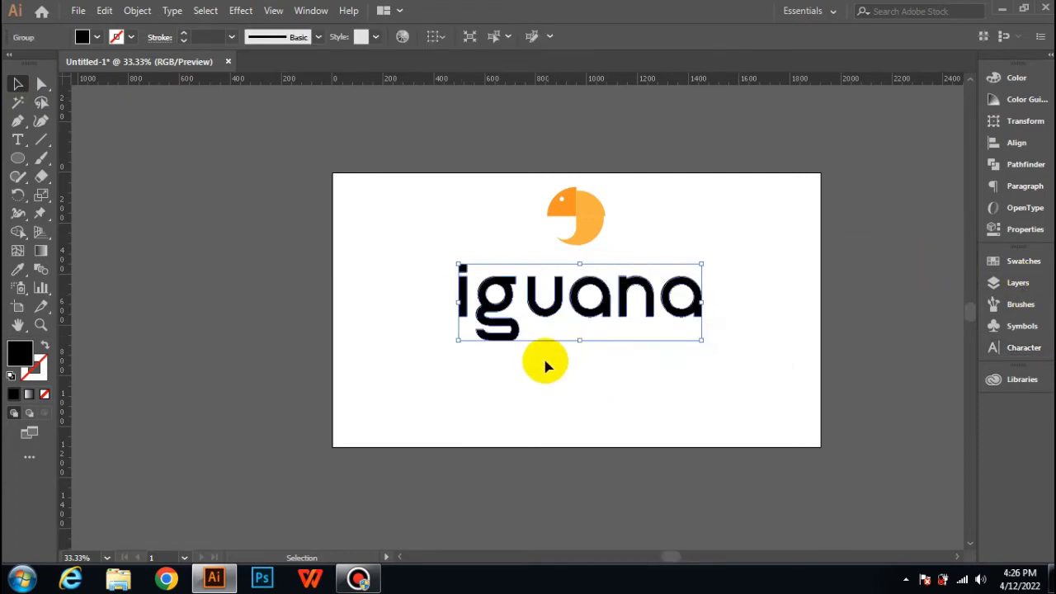
Step: Ungroup the outlined "iguana" lettering into separate letters
left_click(545, 367)
key("ctrl+plus")
key("ctrl+plus")
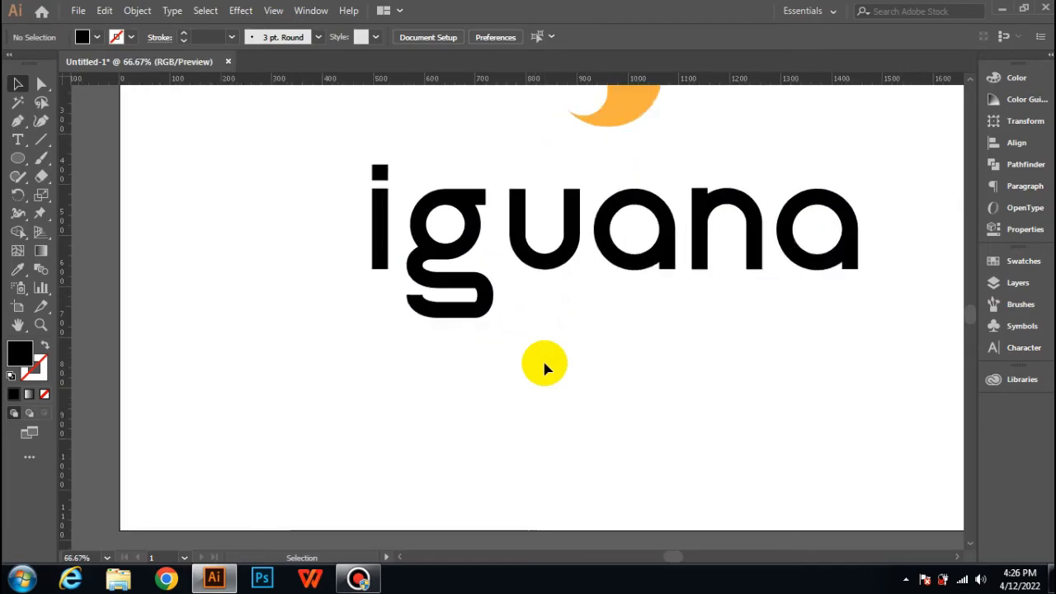
scroll(544, 364, "left", 1)
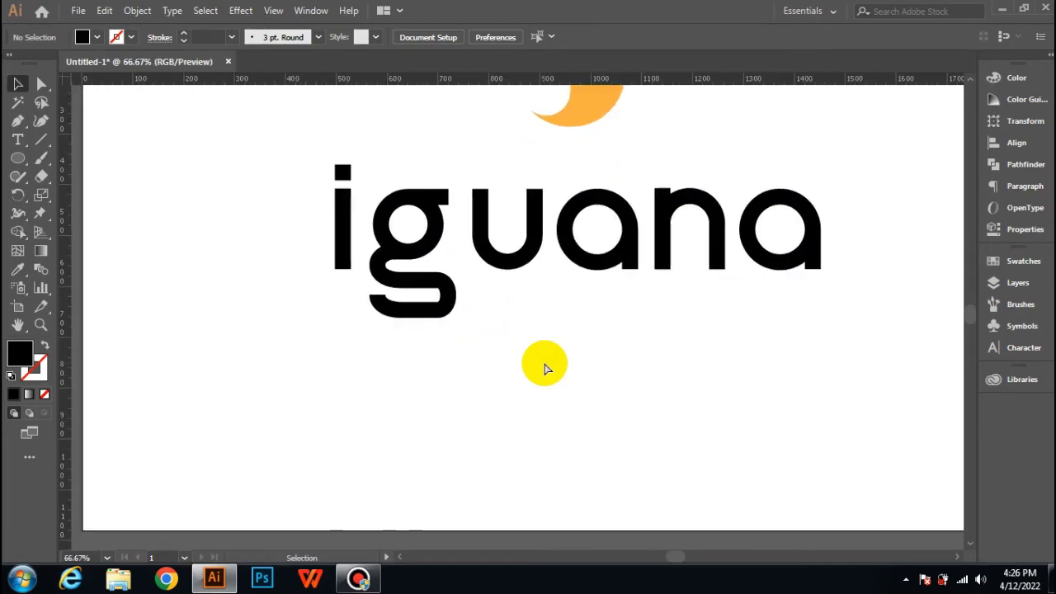
scroll(545, 363, "right", 2)
scroll(544, 363, "up", 3)
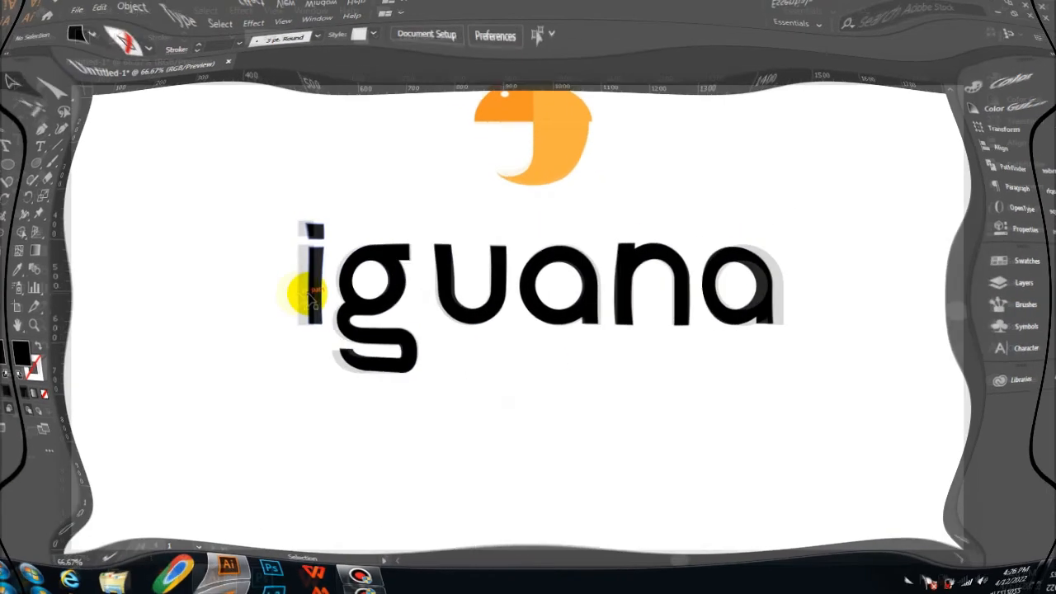
left_click(295, 290)
right_click(299, 295)
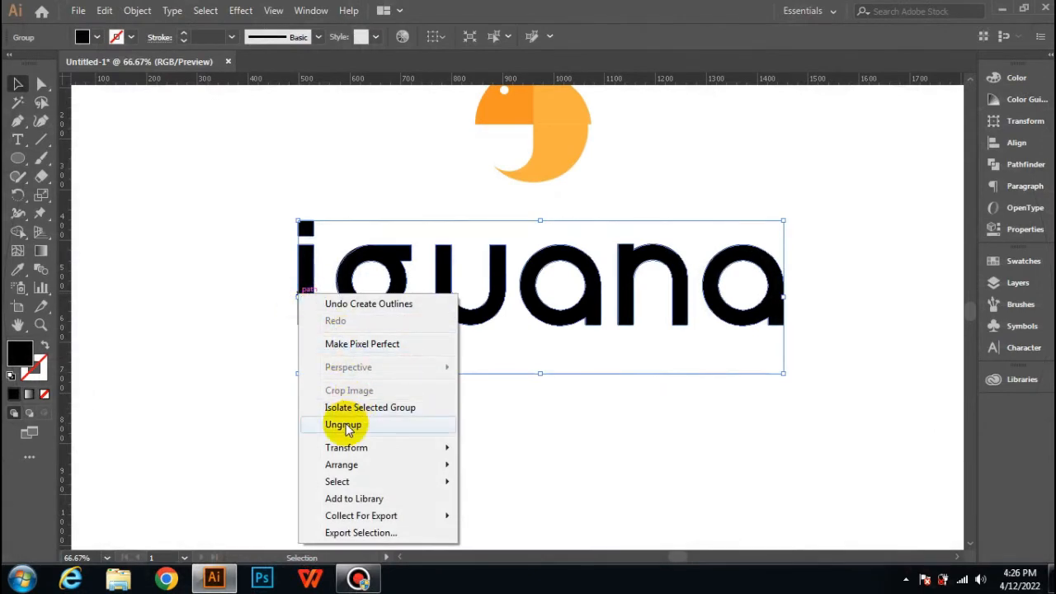
left_click(343, 424)
left_click(344, 423)
Step: Erase the dot of the letter i with the Eraser tool, keeping only its stem
left_click(313, 291)
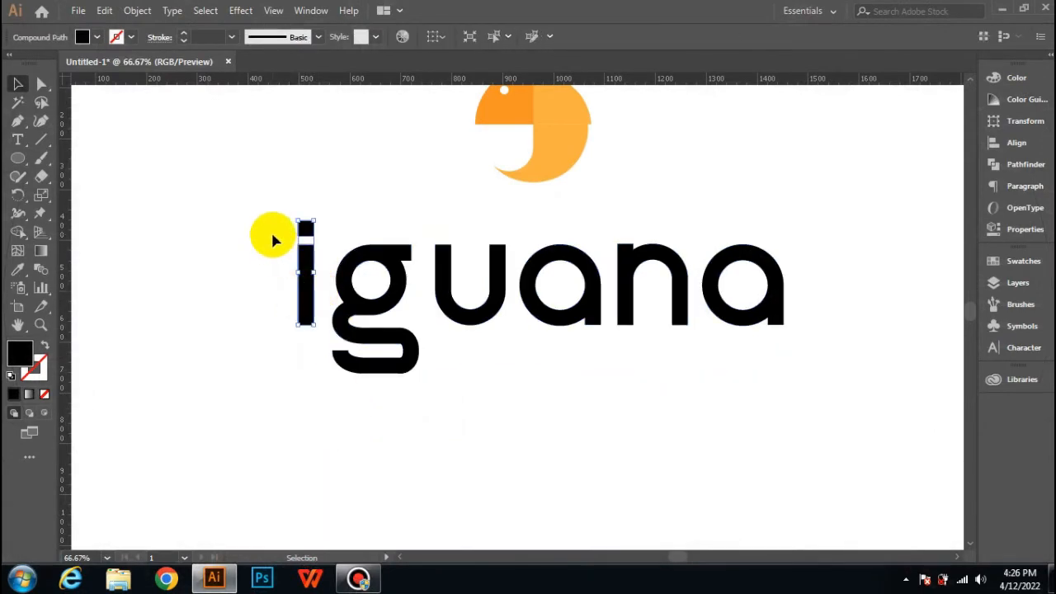
left_click(47, 177)
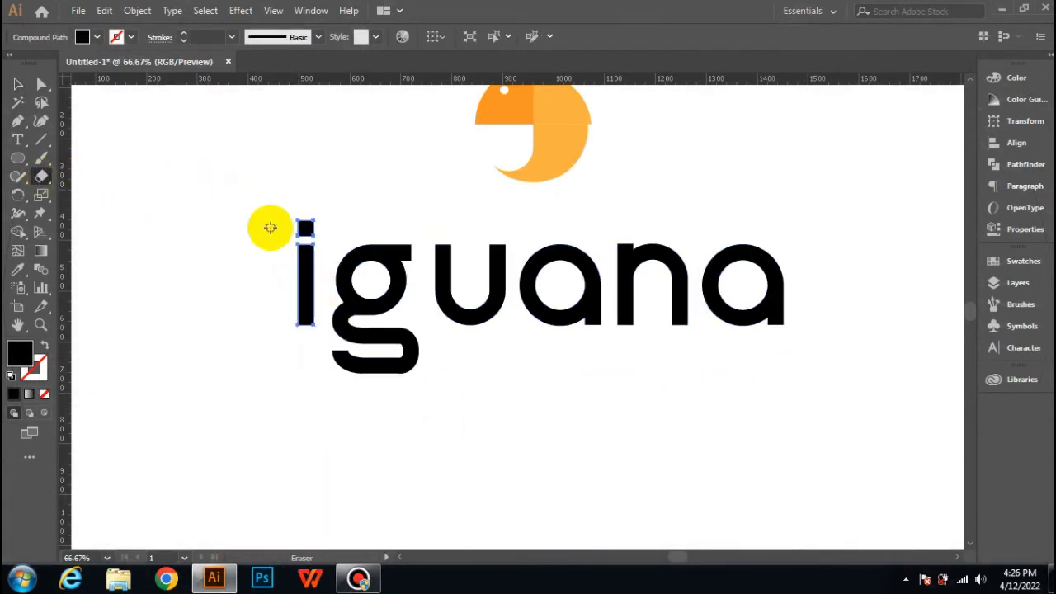
mouse_move(271, 226)
left_mouse_down()
mouse_move(320, 229)
mouse_move(286, 234)
left_mouse_up()
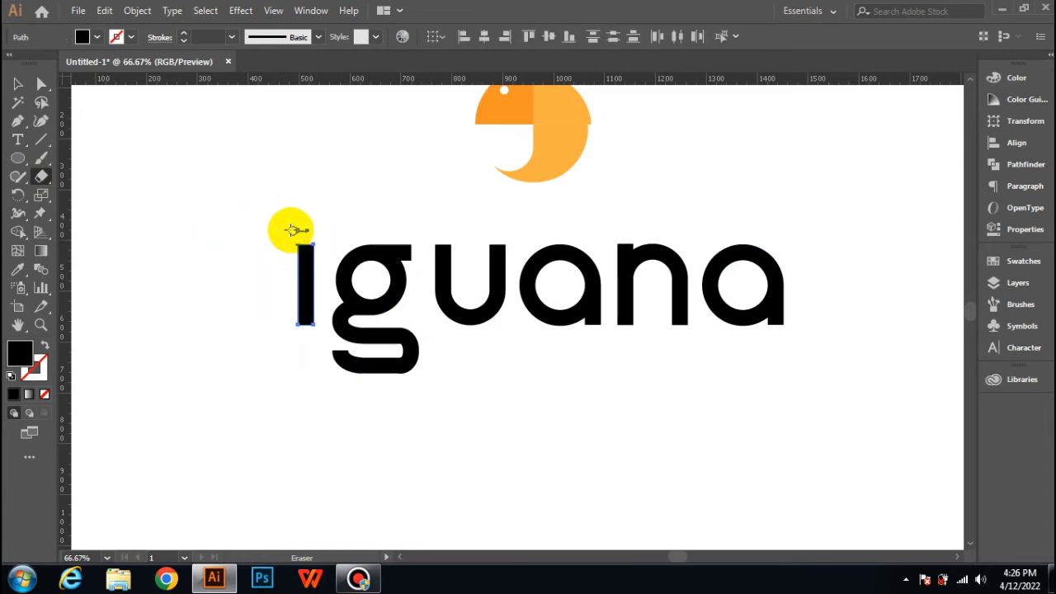
left_click(17, 83)
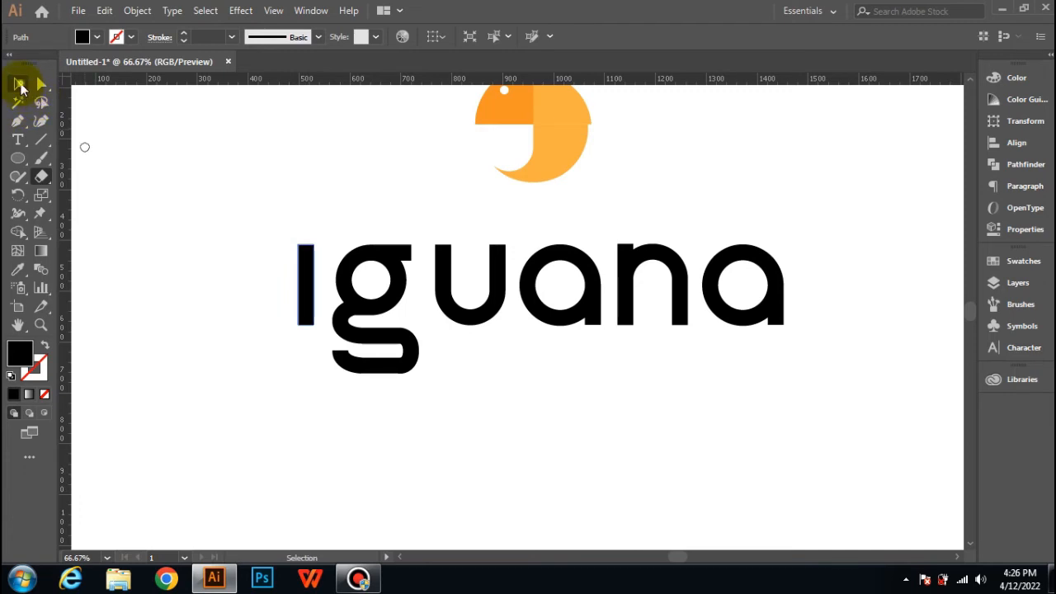
left_click(264, 176)
Step: Fully round the ends of the i stem and both upper ends of the letter u
left_click(303, 259)
left_click(38, 84)
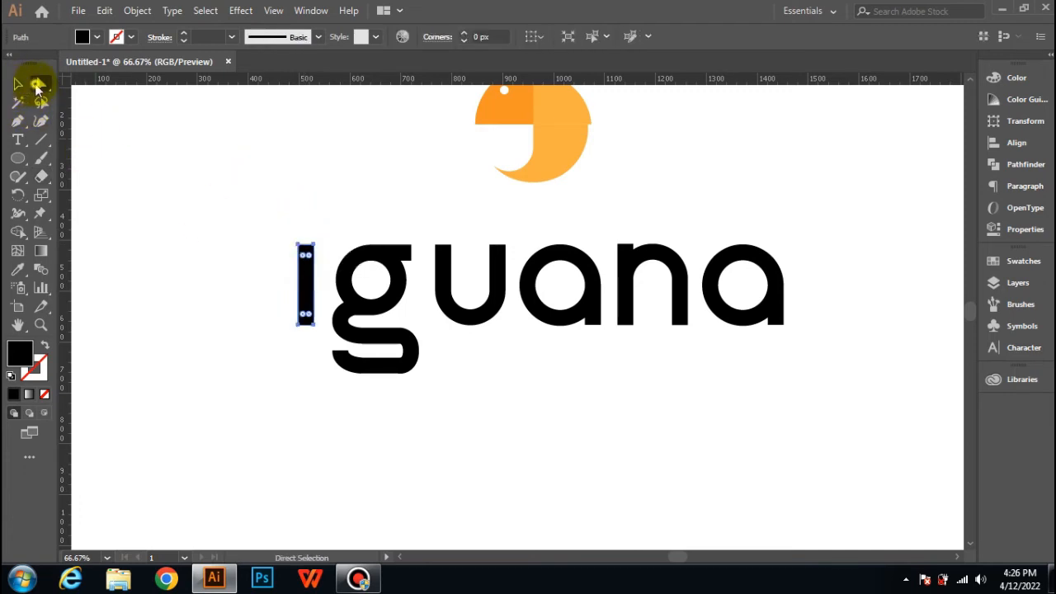
left_click_drag(306, 257, 354, 323)
left_click(443, 270)
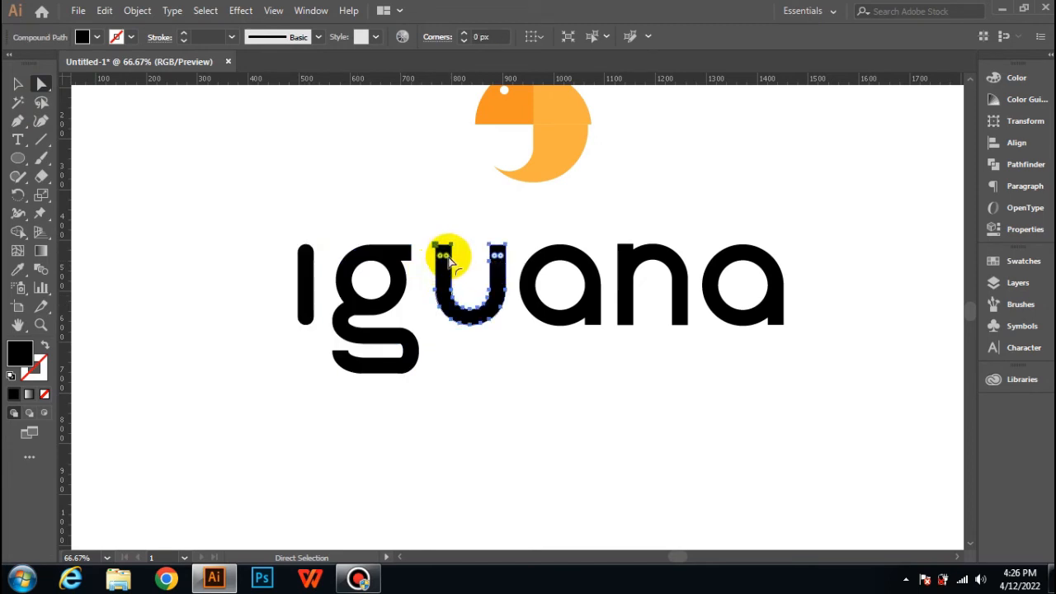
Step: Slightly round the foot corners of the first a and the square corners of the letter n
left_click(598, 322)
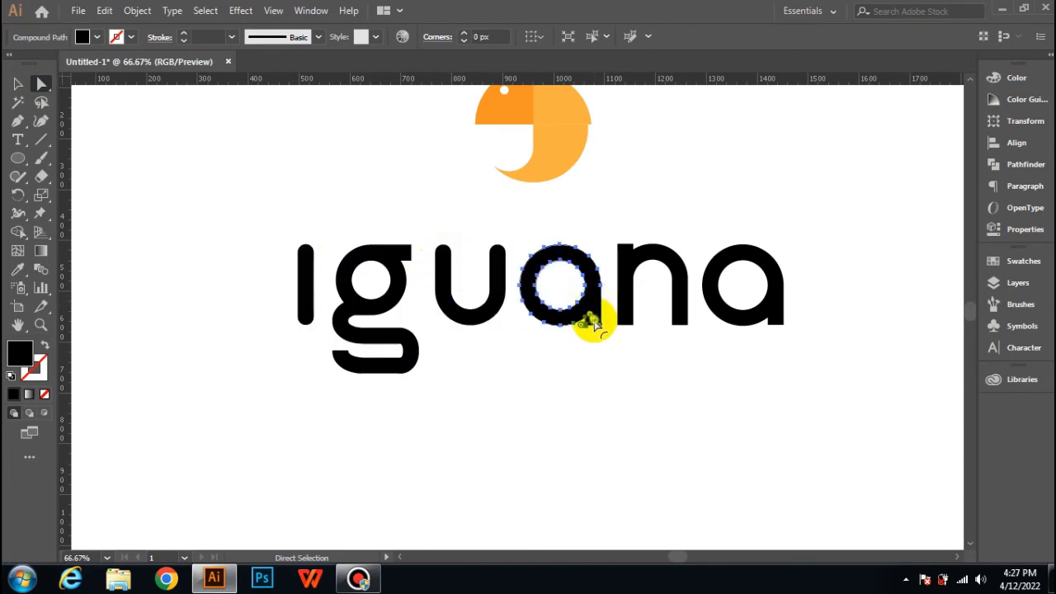
left_click(672, 314)
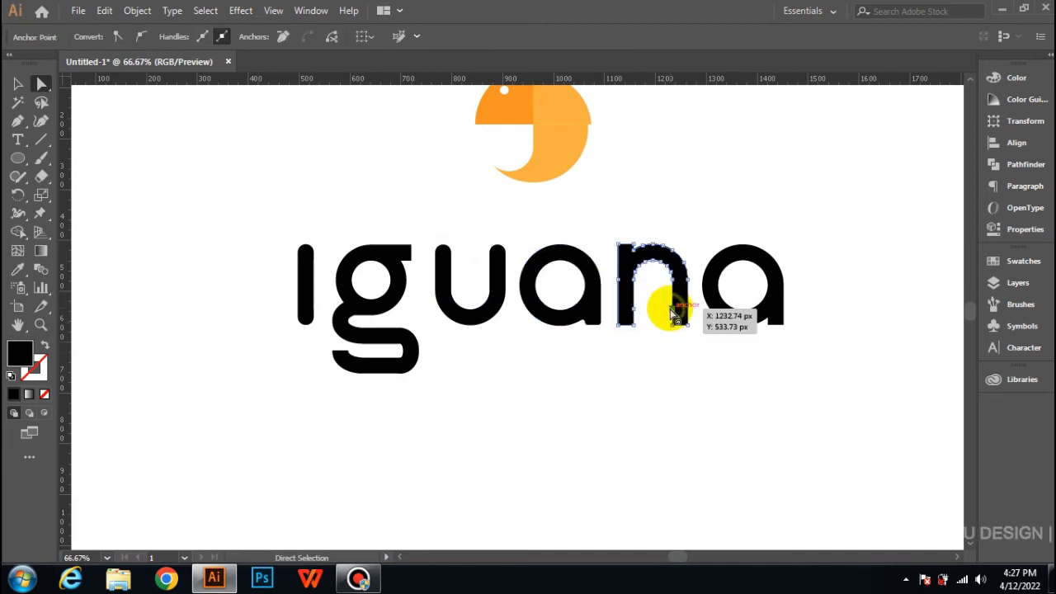
left_click(624, 319)
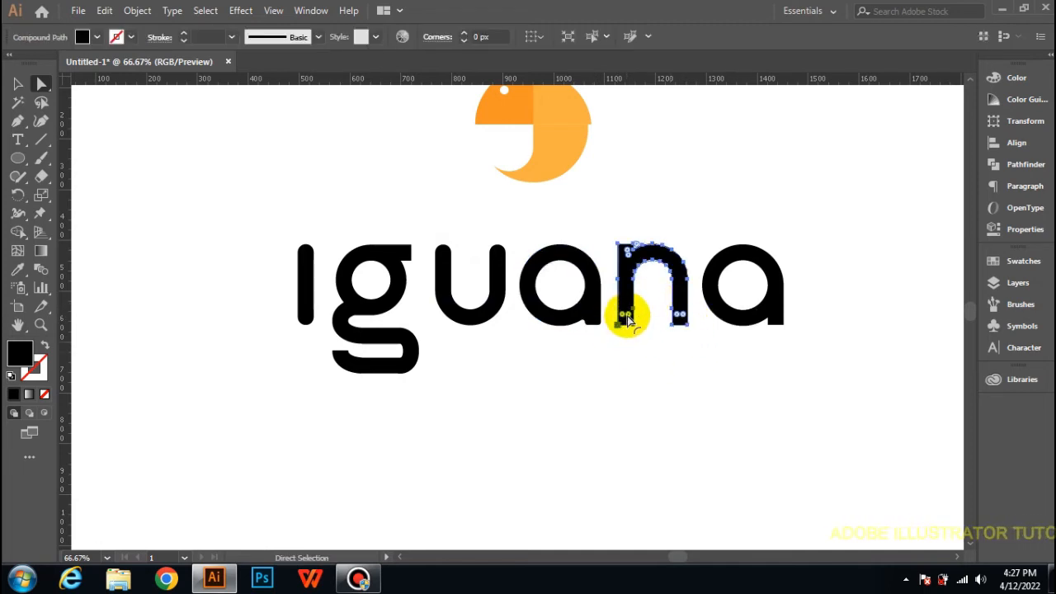
left_click_drag(627, 316, 624, 299)
Step: Round the foot corners of the last a with a radius of about 5 px and deselect it
left_click(755, 297)
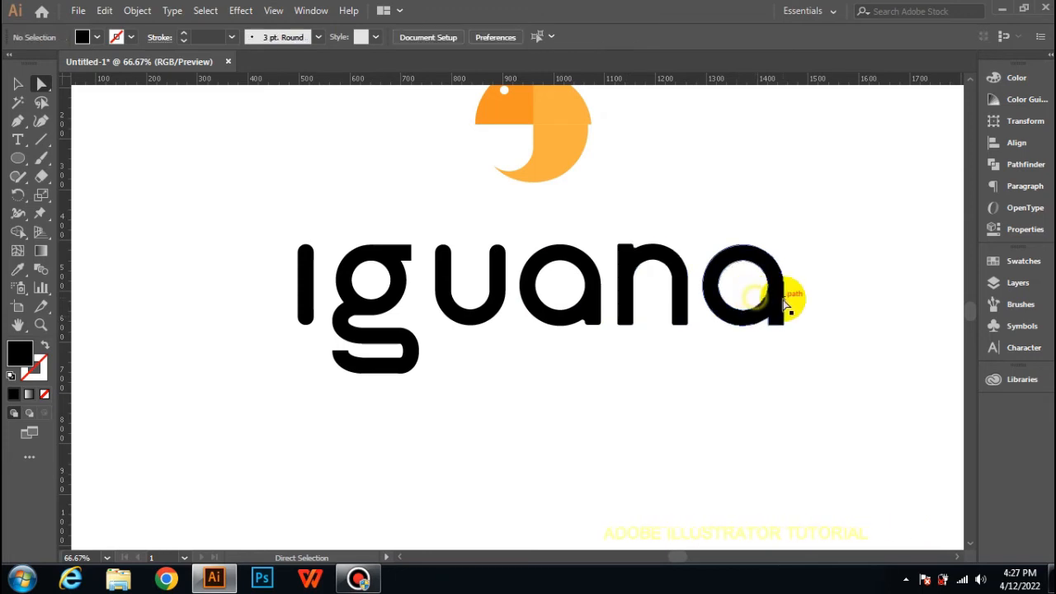
left_click(778, 321)
left_click_drag(774, 317, 762, 304)
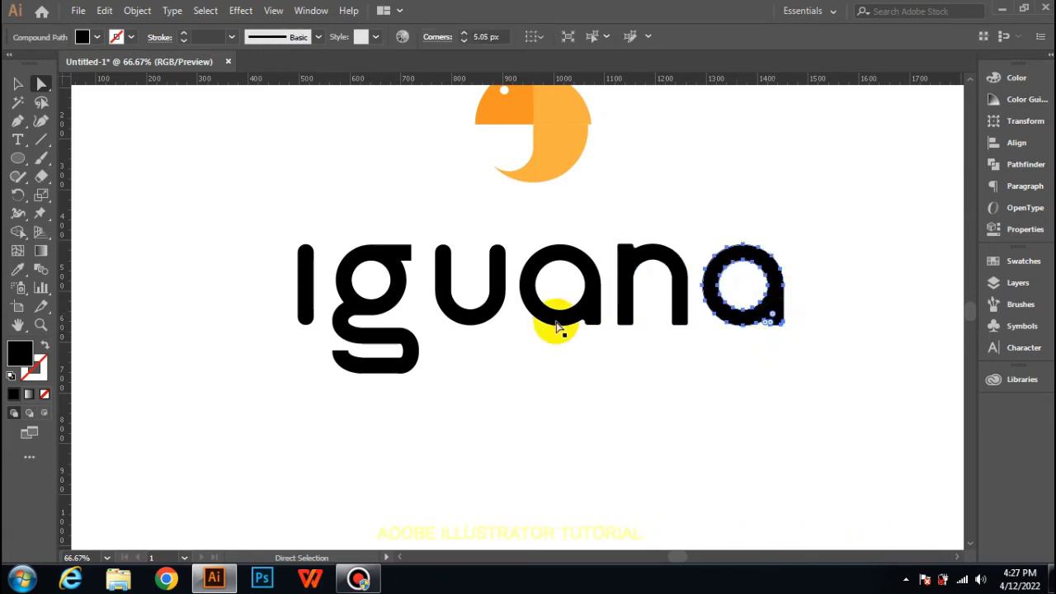
left_click(19, 86)
left_click(467, 377)
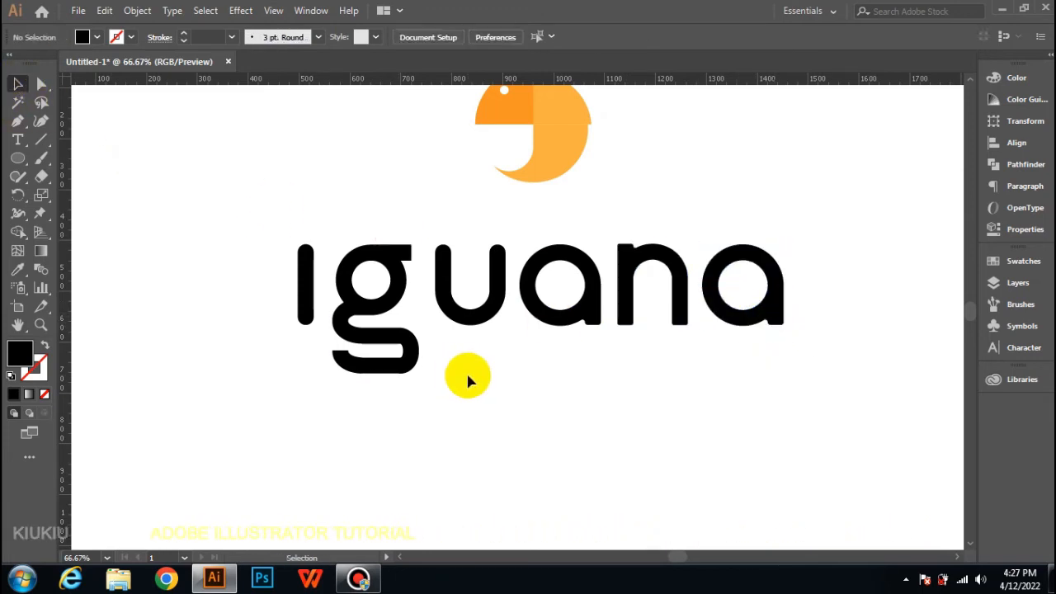
Step: Delete the letter g and move the orange iguana logo into the gap between the i and the u
left_click(377, 309)
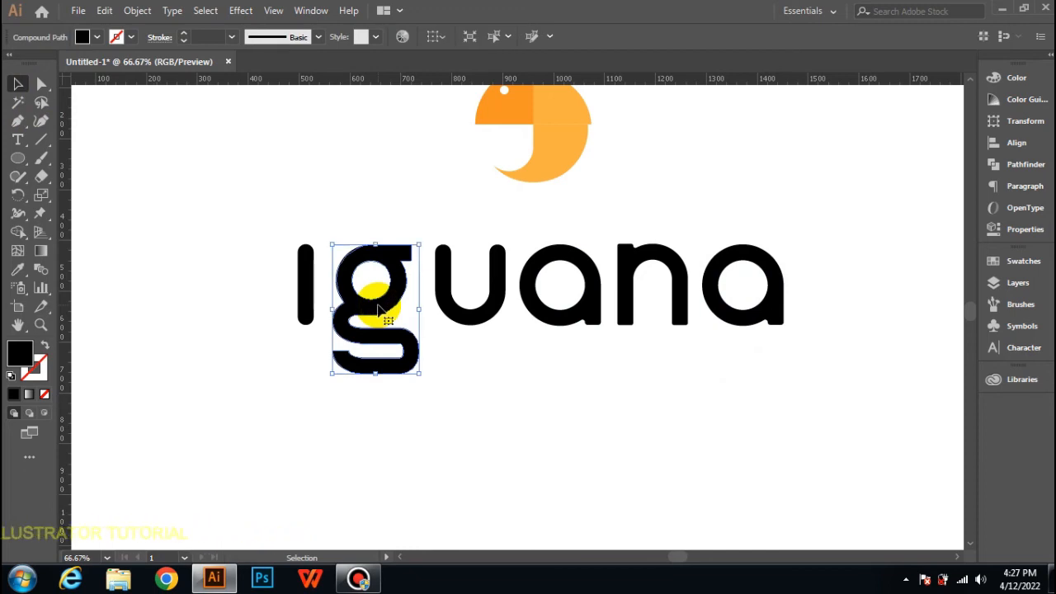
key("Delete")
scroll(414, 273, "up", 2)
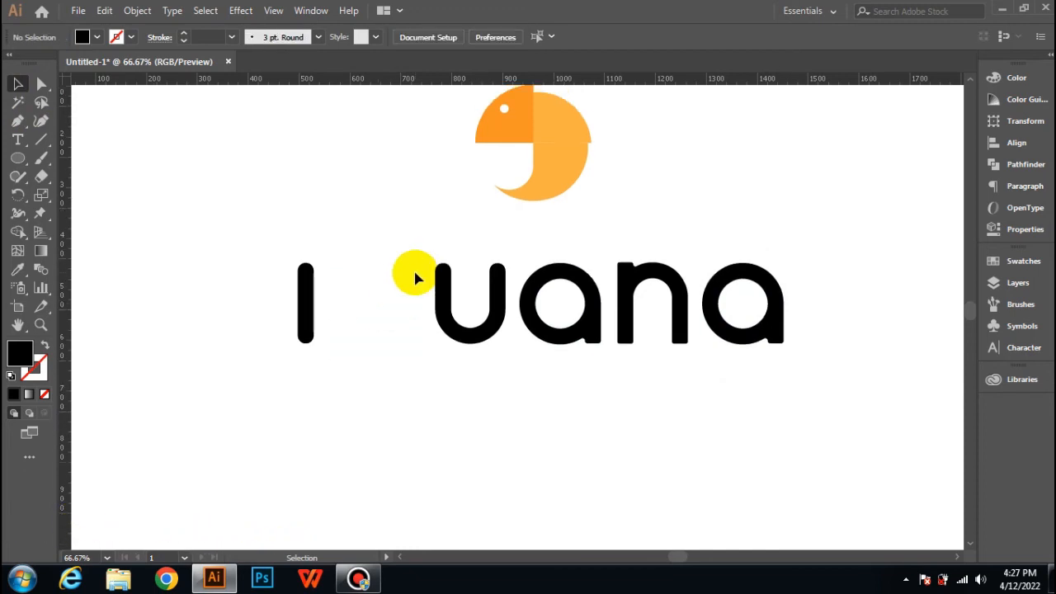
left_click_drag(533, 153, 372, 311)
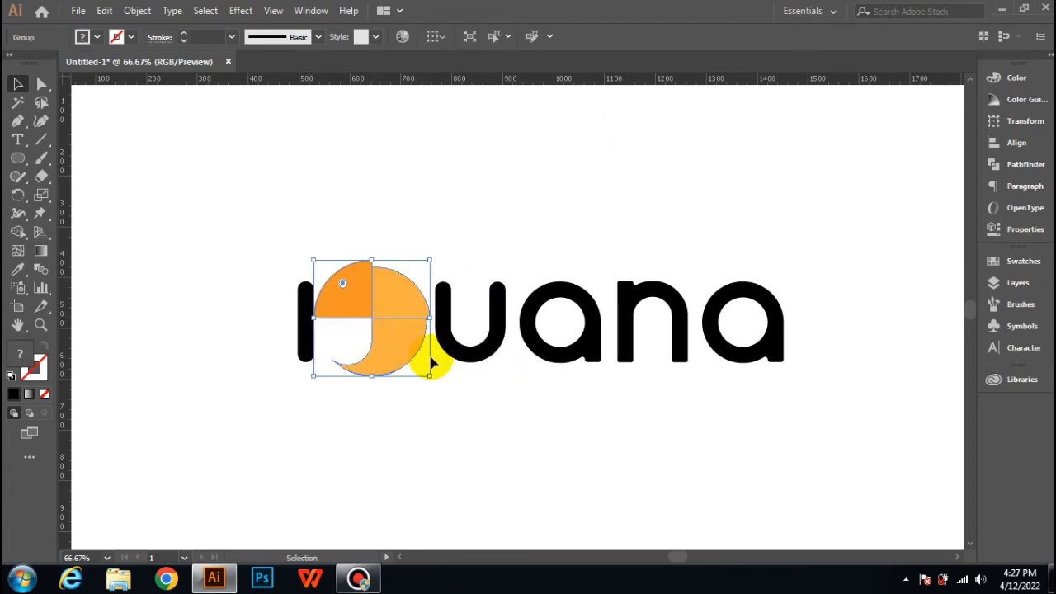
Step: Scale the logo down to about four fifths of its size and nudge it into position between the i and u
mouse_move(431, 377)
left_mouse_down()
mouse_move(408, 368)
mouse_move(419, 370)
left_mouse_up()
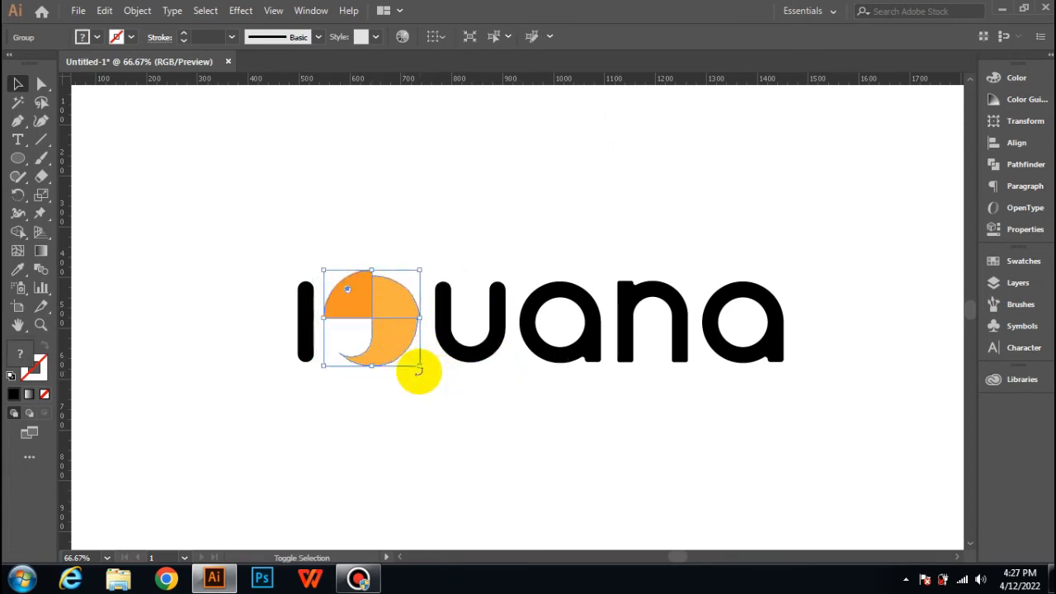
left_click(407, 427)
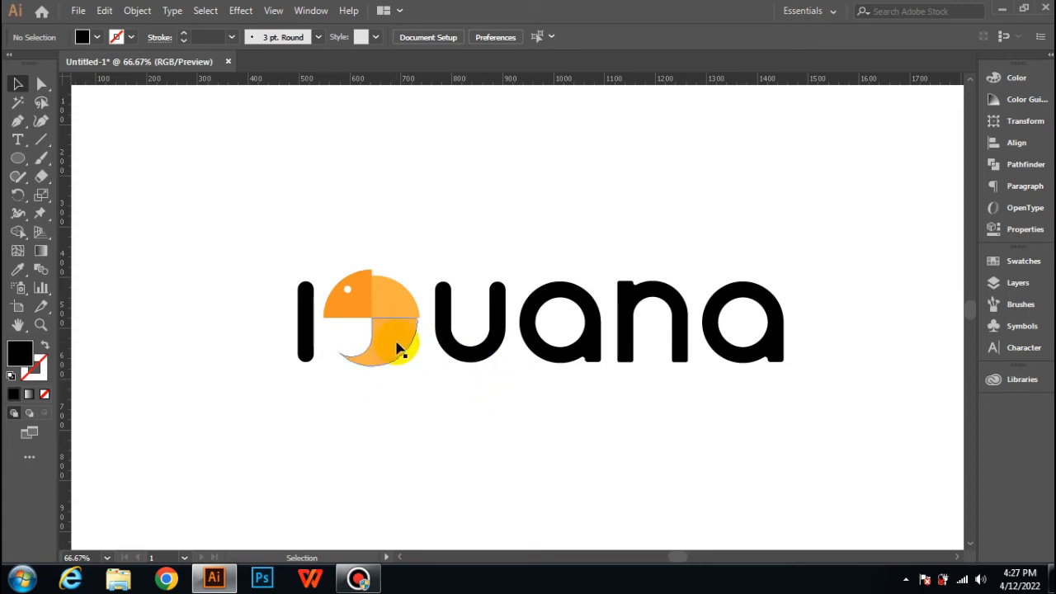
left_click(397, 346)
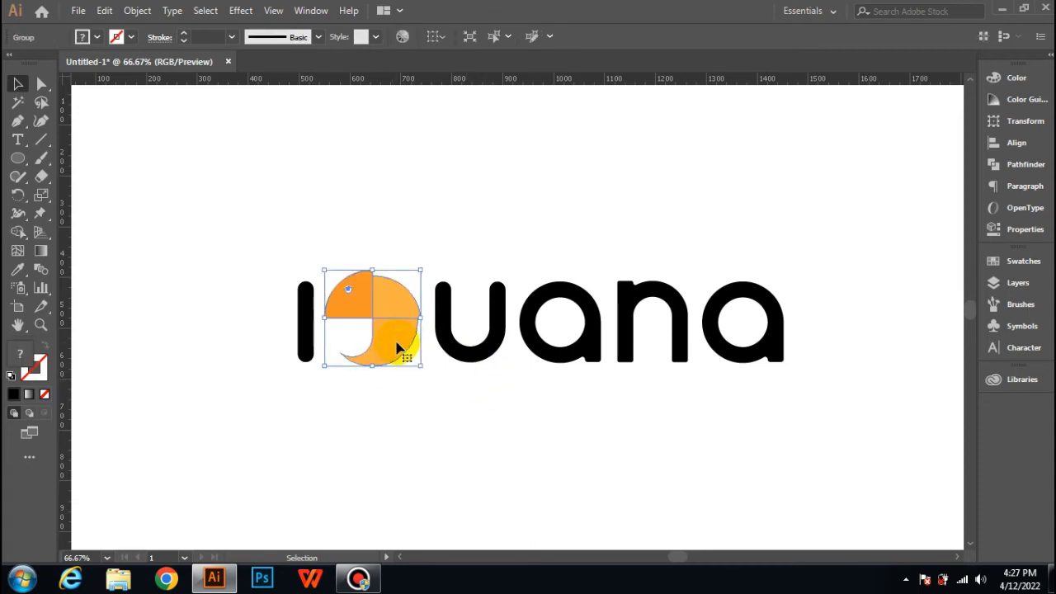
left_click(435, 386)
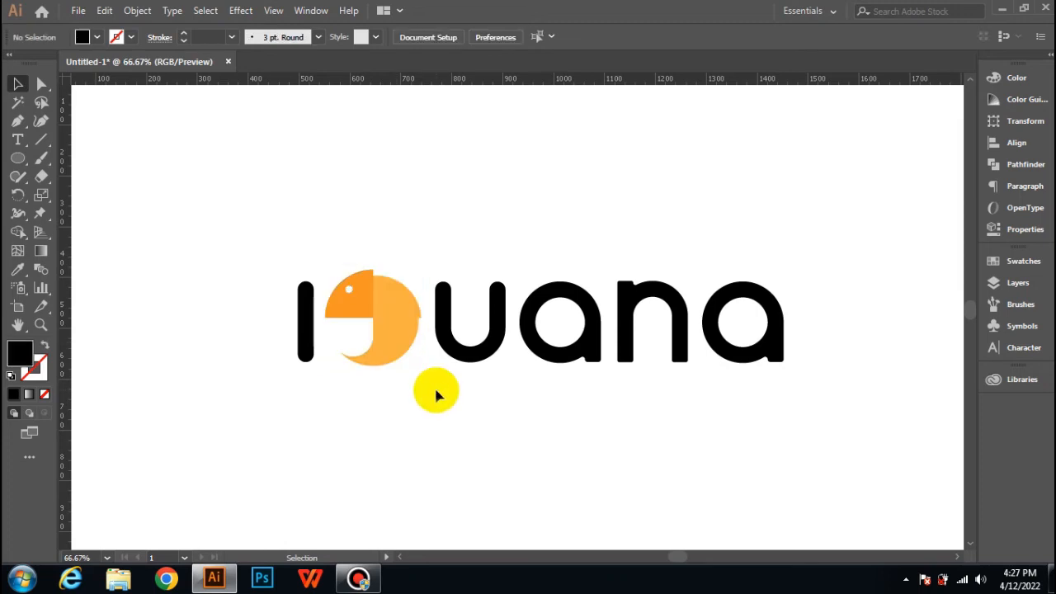
Step: Select the letters i, u, a, n and a, fill them with the logo's light orange, and deselect them
left_click(301, 339)
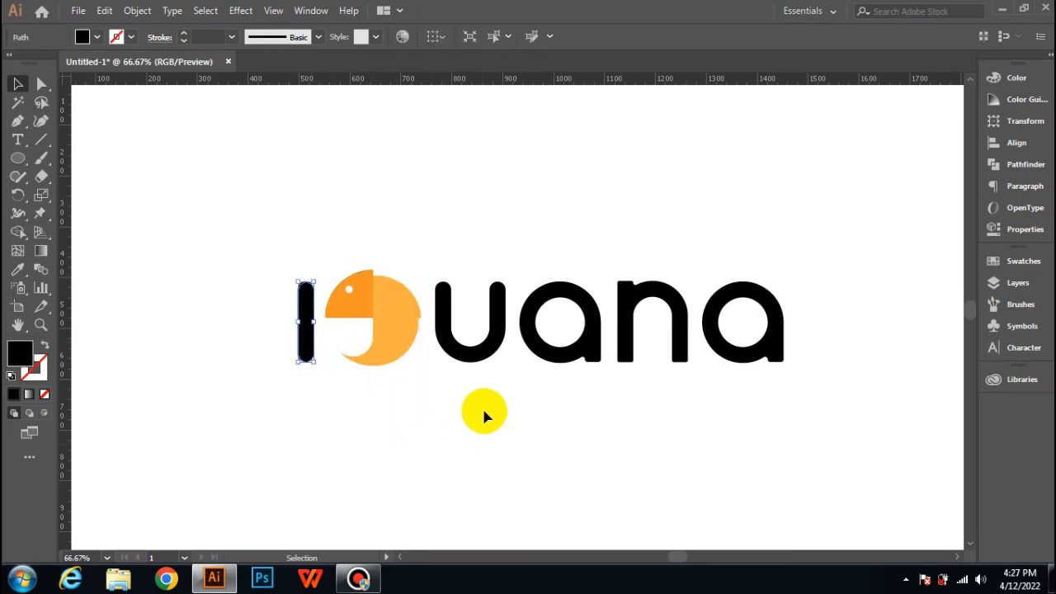
left_click(485, 355, "shift")
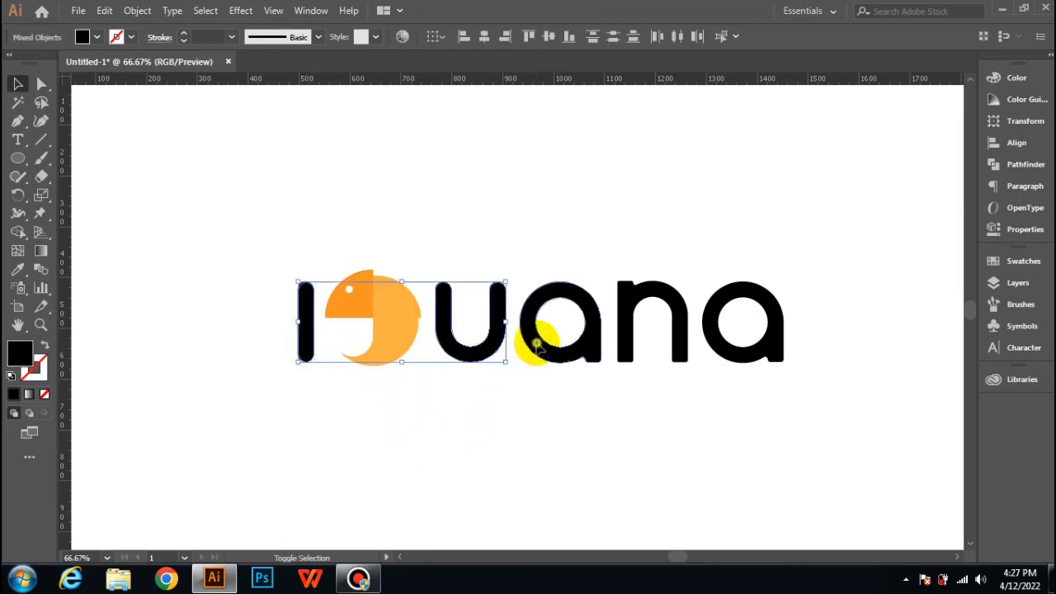
left_click(601, 338, "shift")
left_click(651, 339, "shift")
left_click(714, 348, "shift")
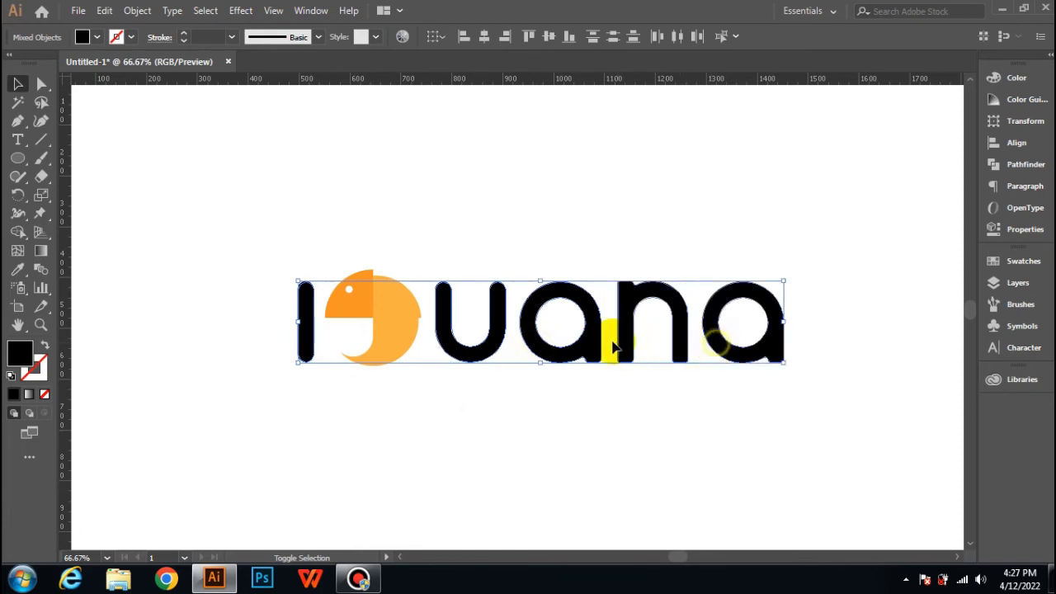
left_click(98, 38)
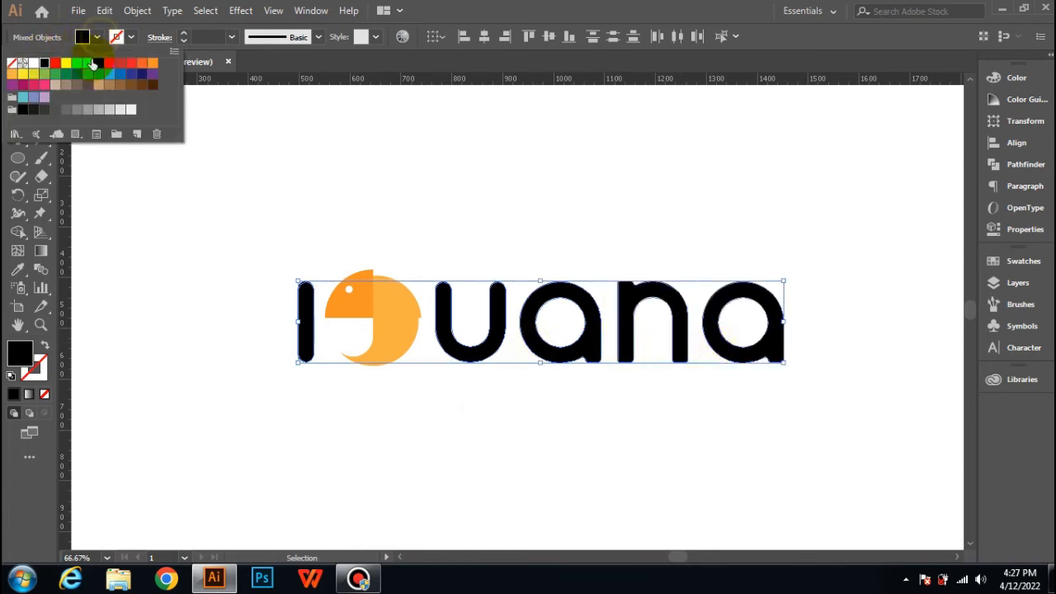
left_click(97, 38)
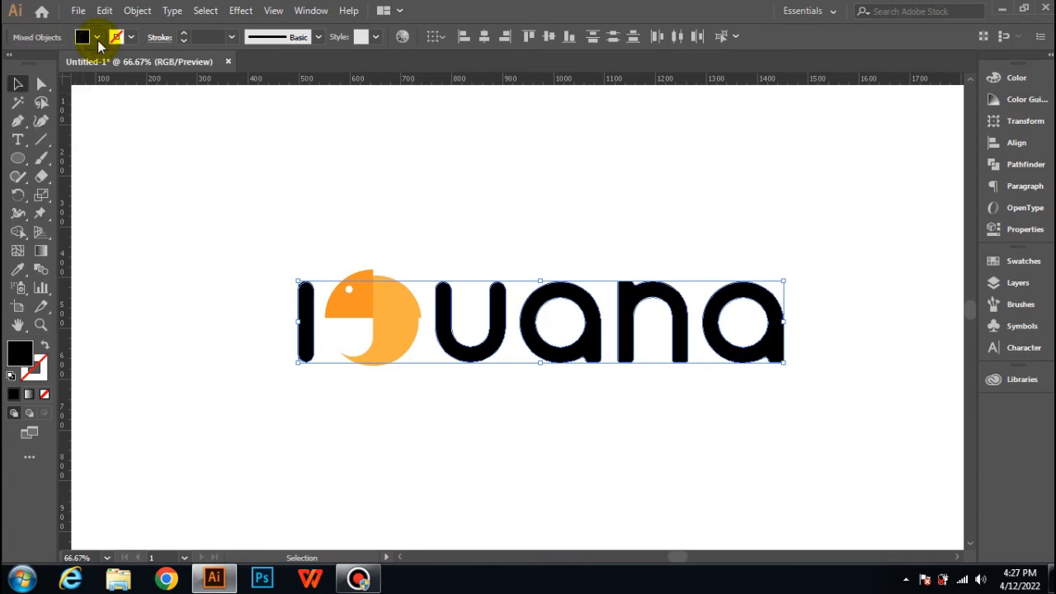
left_click(97, 38)
left_click(11, 74)
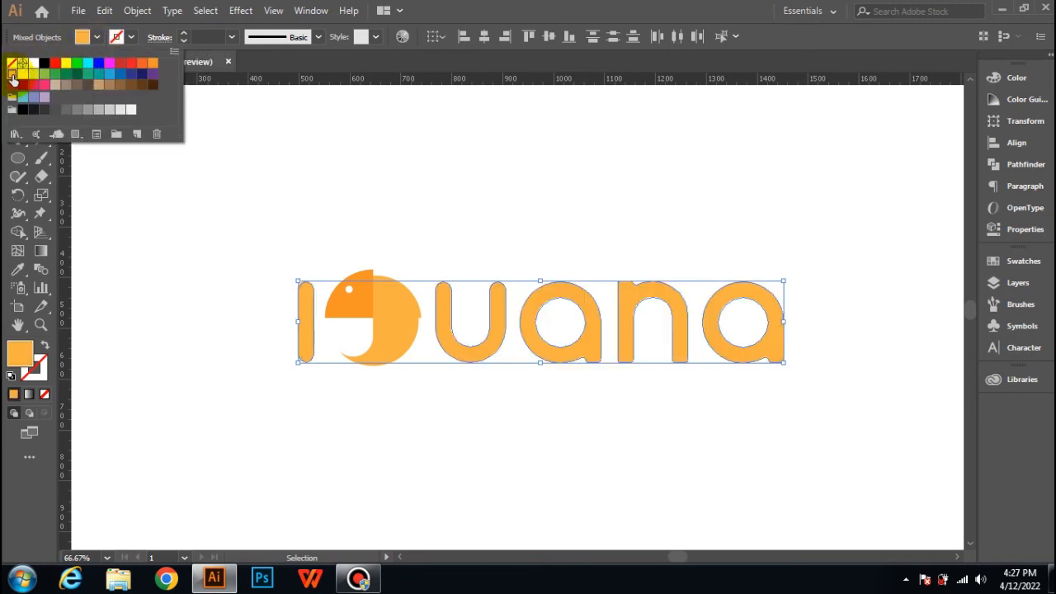
left_click(361, 100)
left_click(362, 118)
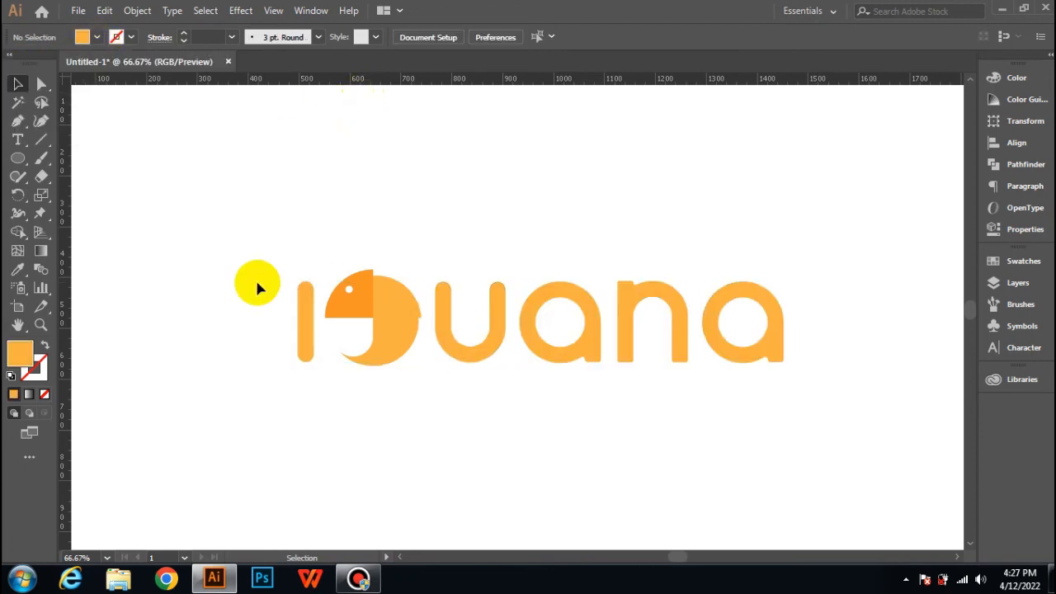
Step: Group all the letters with the iguana logo and nudge the group slightly towards the artboard's centre
key("ctrl+minus")
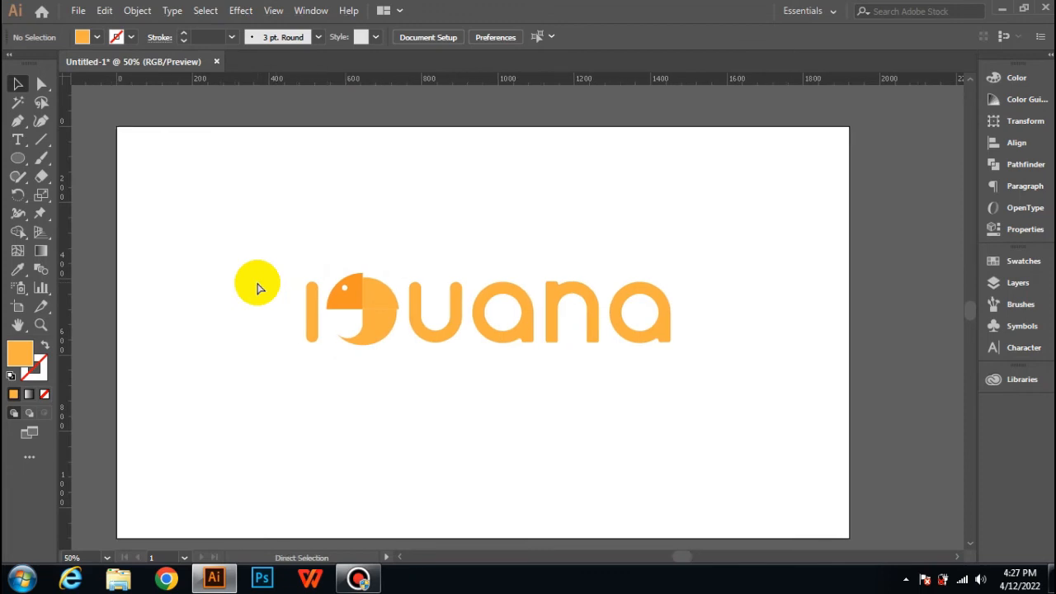
left_click_drag(248, 243, 735, 374)
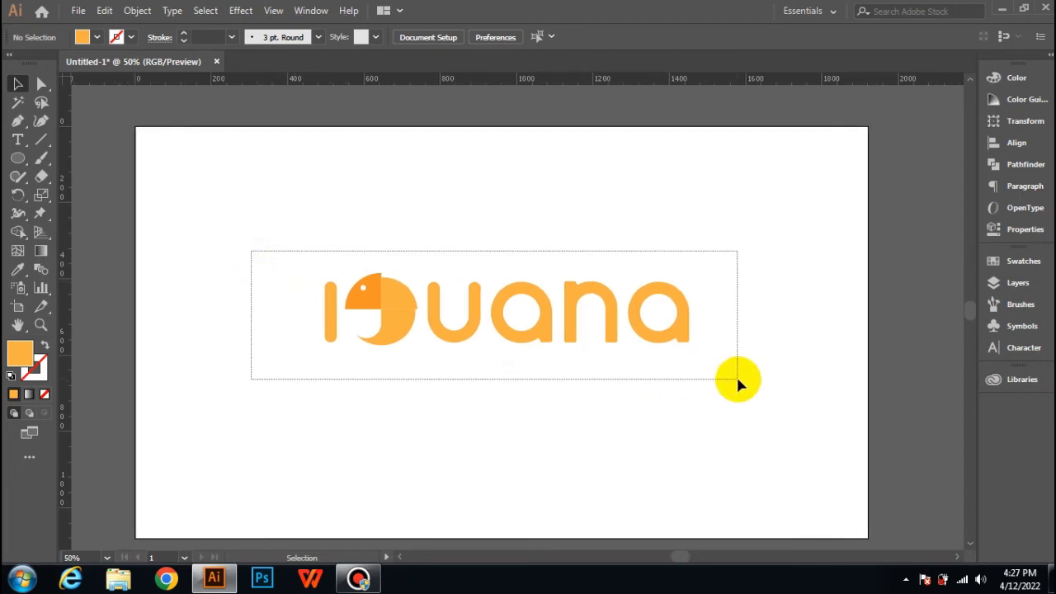
right_click(501, 312)
left_click(523, 405)
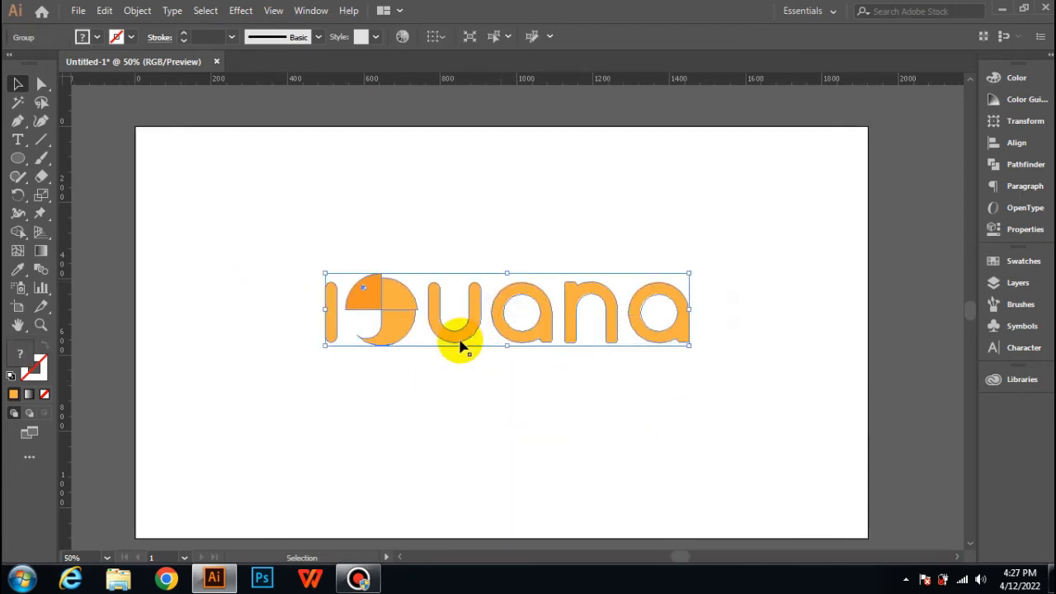
left_click(495, 243)
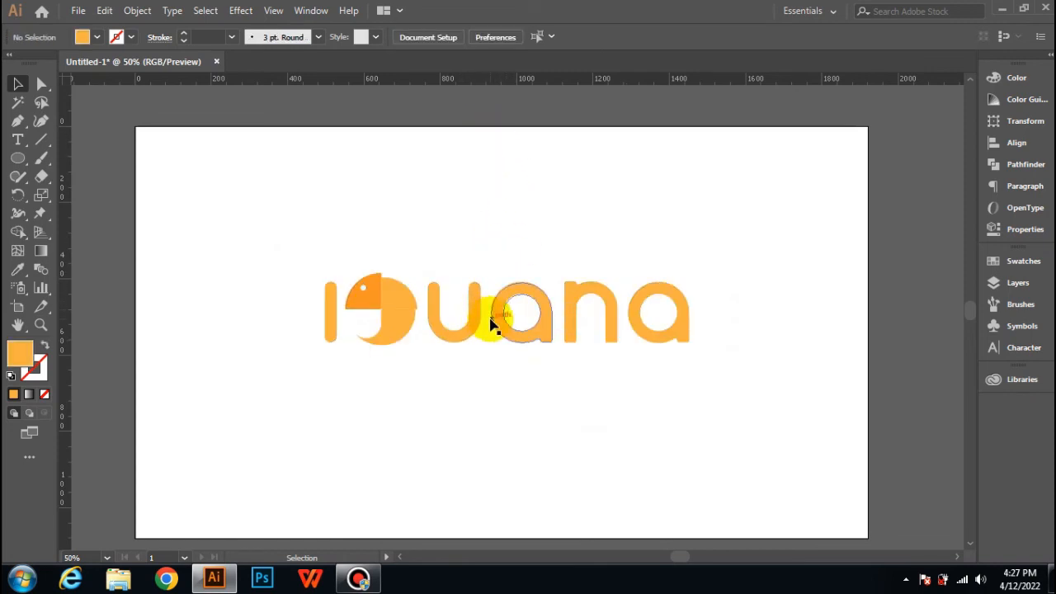
mouse_move(491, 319)
left_mouse_down()
mouse_move(498, 314)
mouse_move(497, 328)
left_mouse_up()
left_click(493, 379)
left_click(492, 399)
scroll(500, 397, "down", 1)
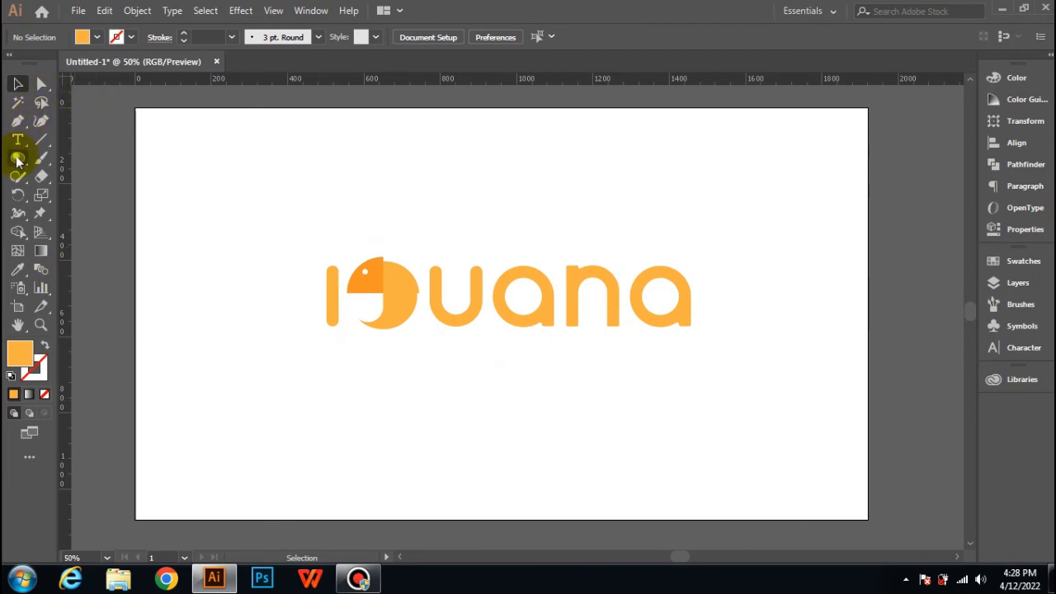
Step: Draw a 1920 x 1080 px rectangle covering the whole artboard and fill it with light grey
left_click_drag(19, 156, 91, 157)
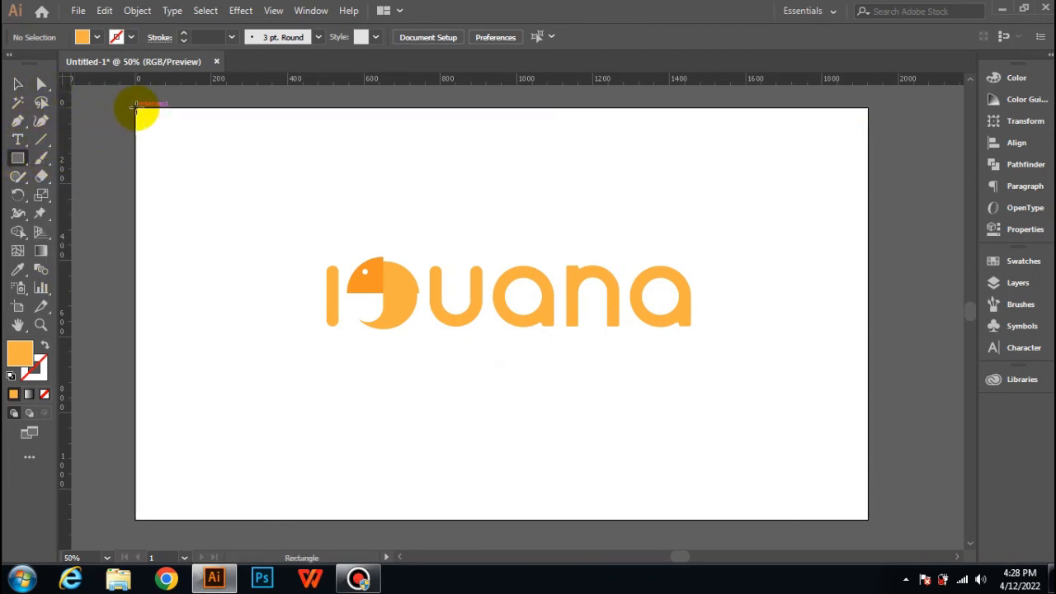
left_click_drag(136, 107, 868, 518)
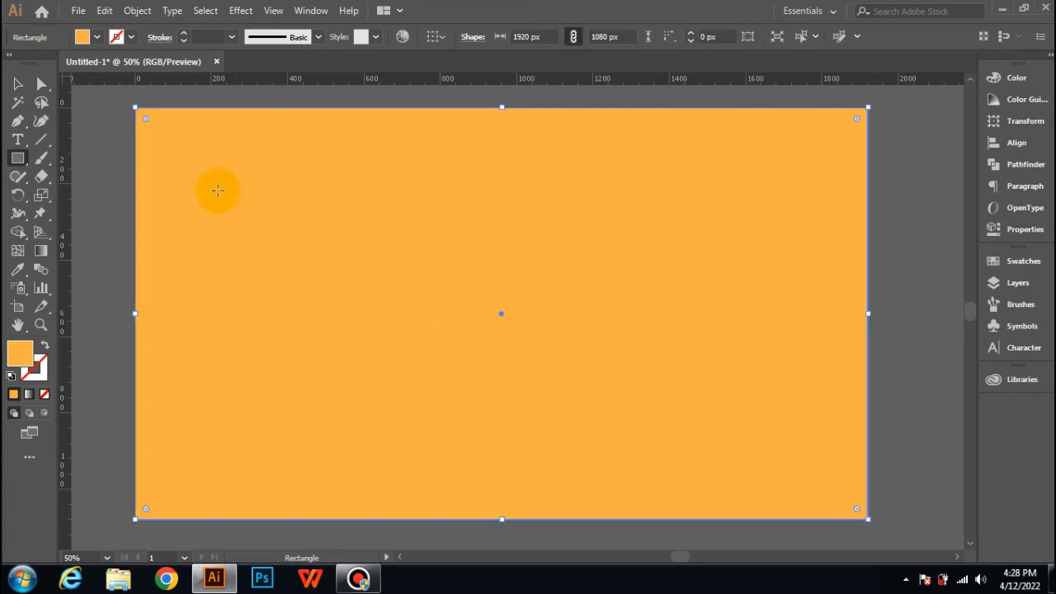
left_click(92, 38)
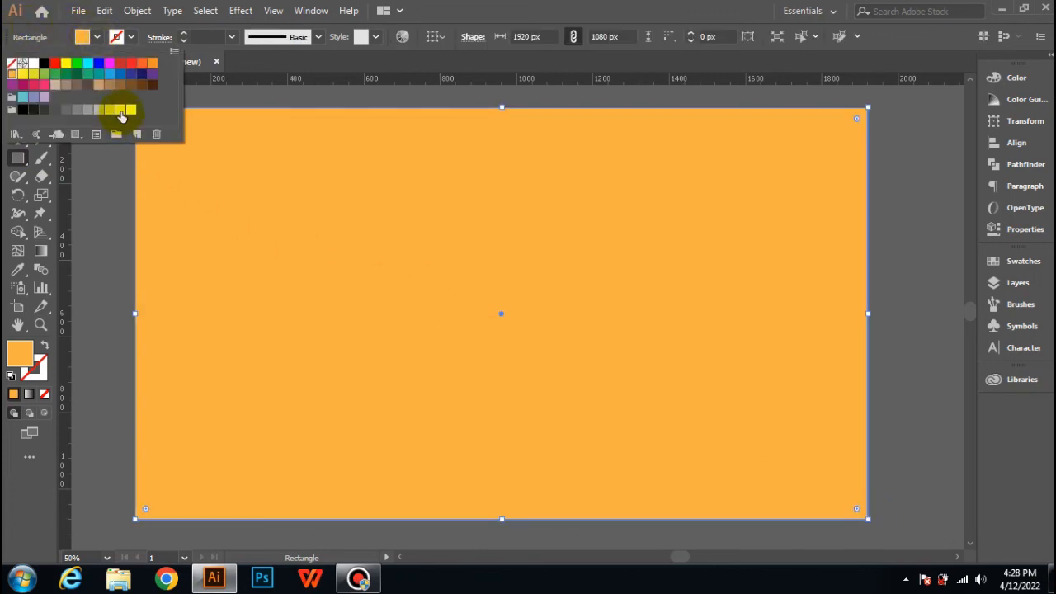
left_click(121, 108)
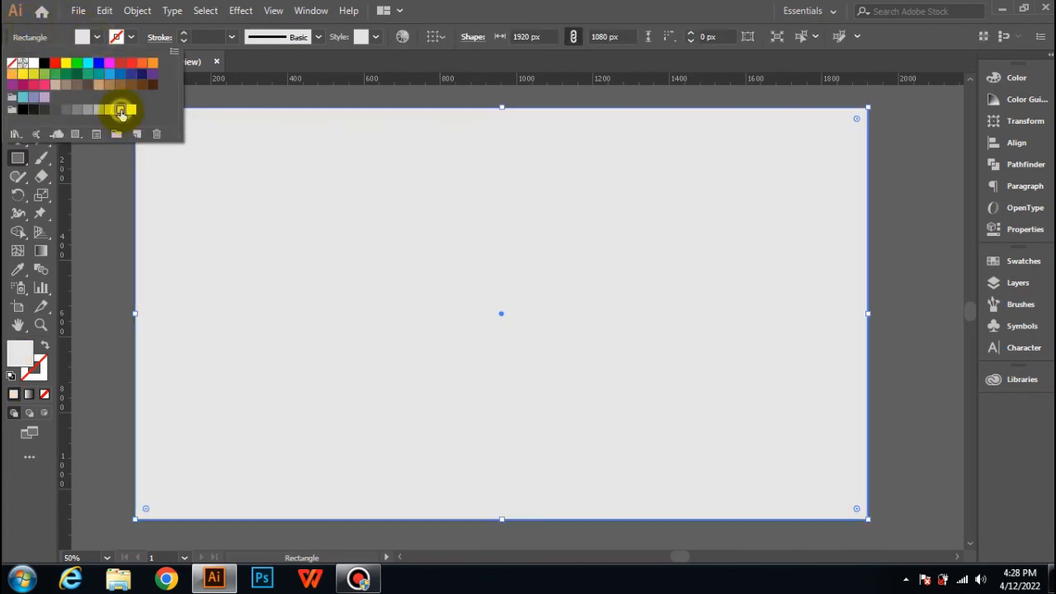
left_click(137, 10)
mouse_move(171, 106)
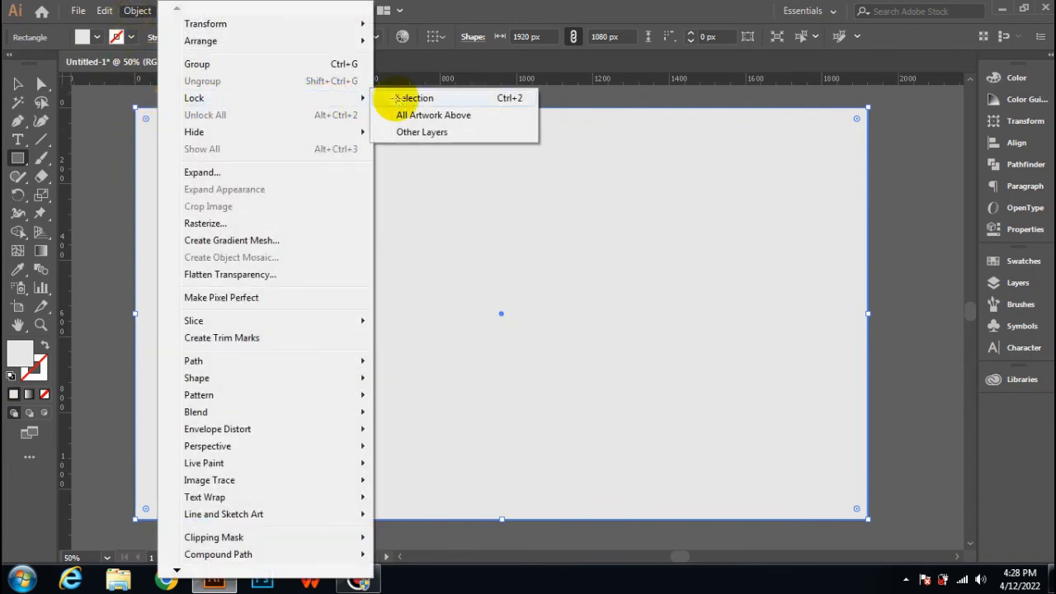
left_click(386, 98)
left_click(137, 9)
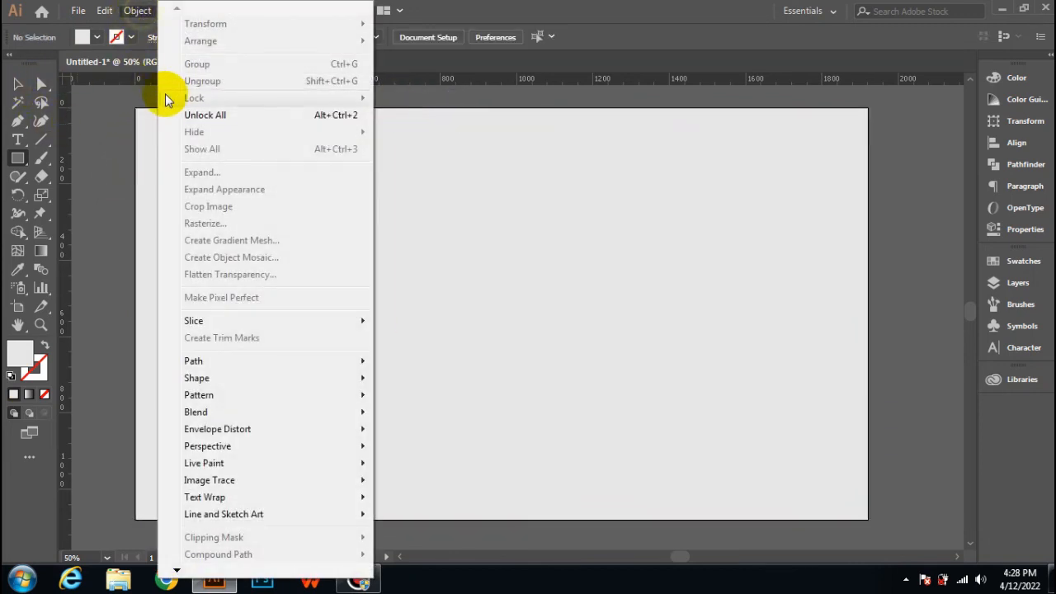
left_click(173, 113)
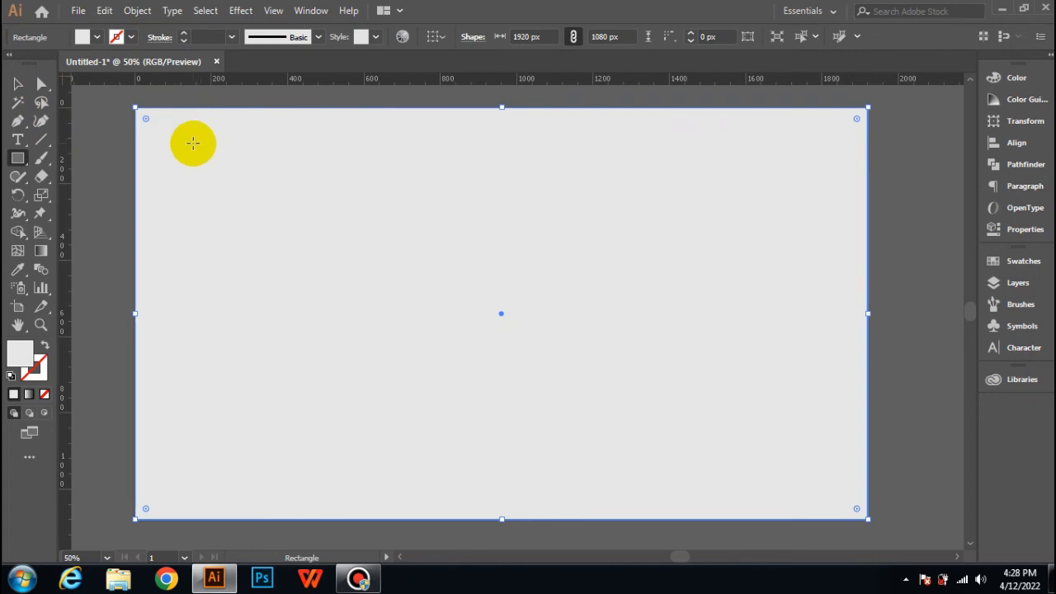
Step: Send the grey background rectangle to the back, behind the wordmark, and lock it
key("v")
right_click(192, 144)
mouse_move(335, 395)
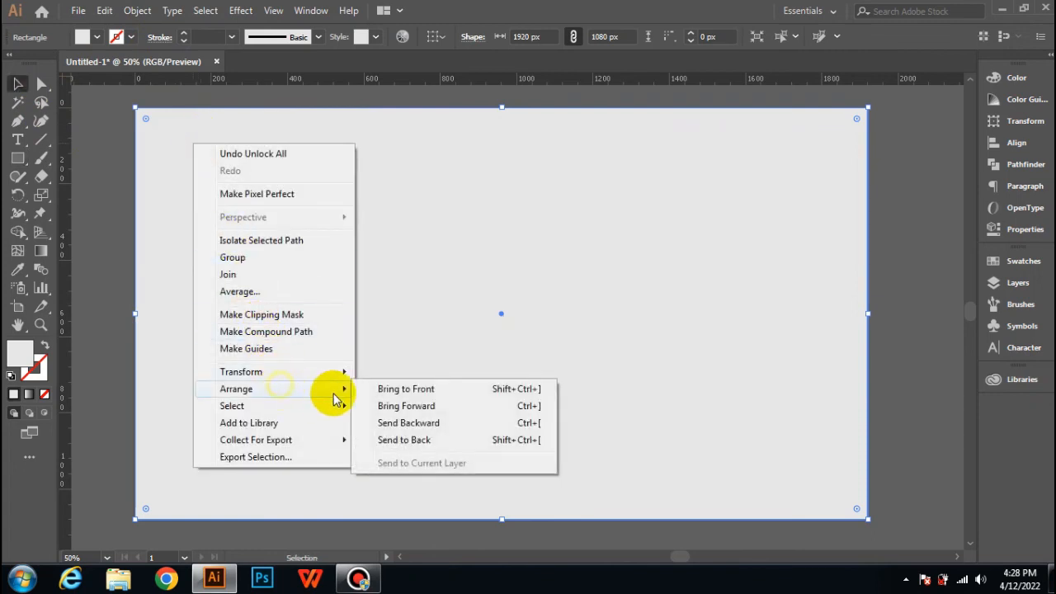
left_click(391, 440)
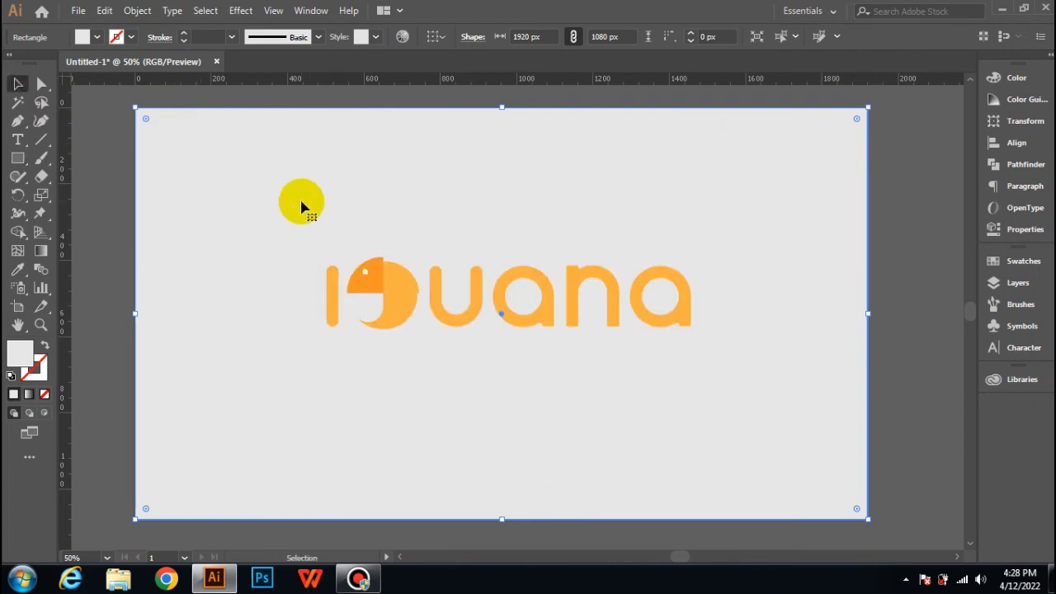
left_click(136, 10)
mouse_move(223, 98)
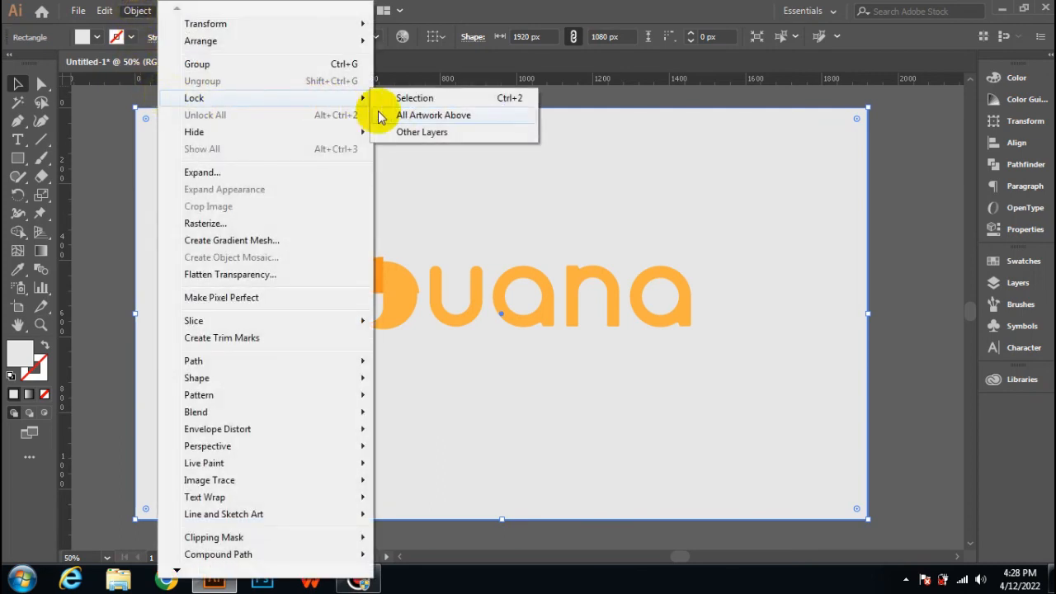
left_click(389, 99)
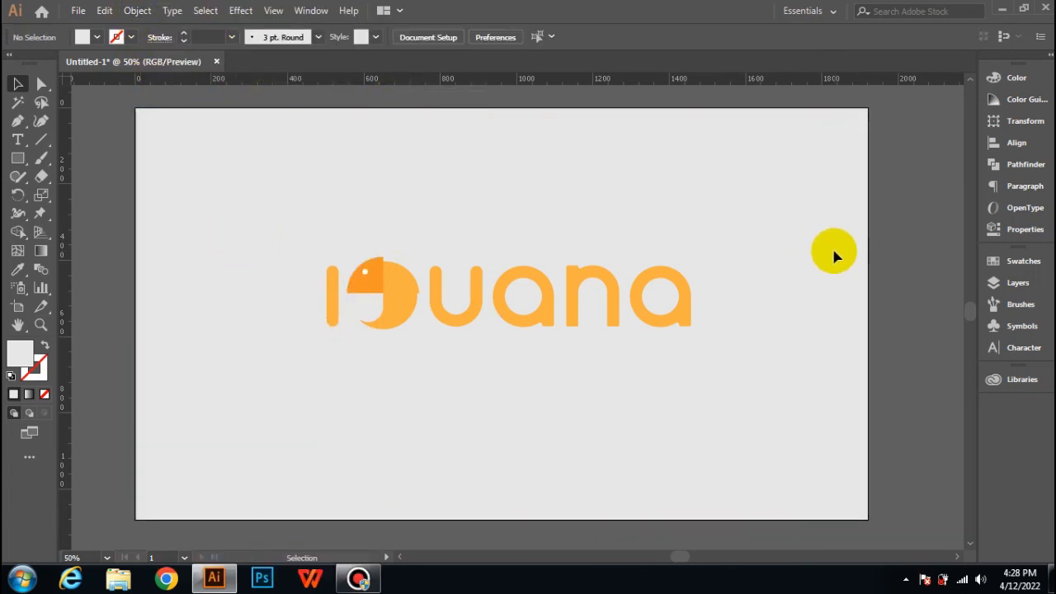